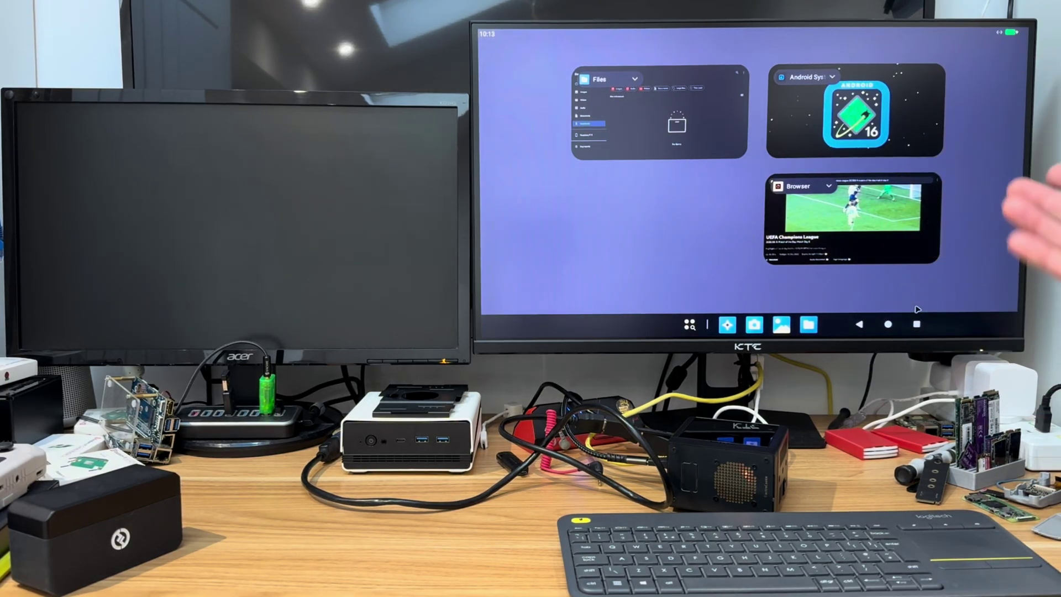
Open Files from the recent apps, then return to the Recents overview
{"action": "left_click", "coordinate": [711, 138]}
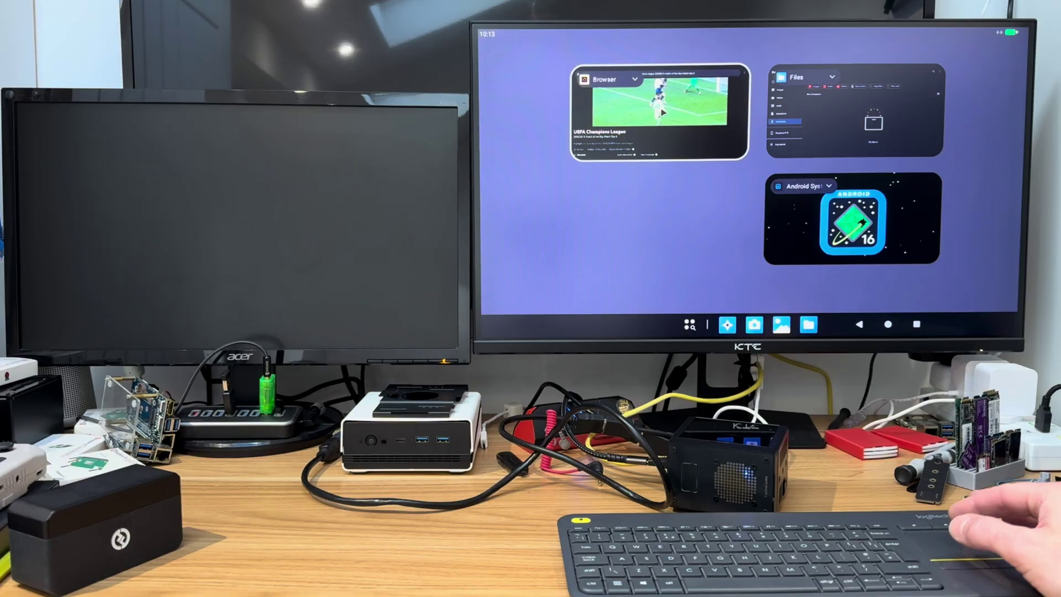
Open the BBC iPlayer Champions League episode in Browser and pause the highlights at 00:51
{"action": "left_click", "coordinate": [662, 127]}
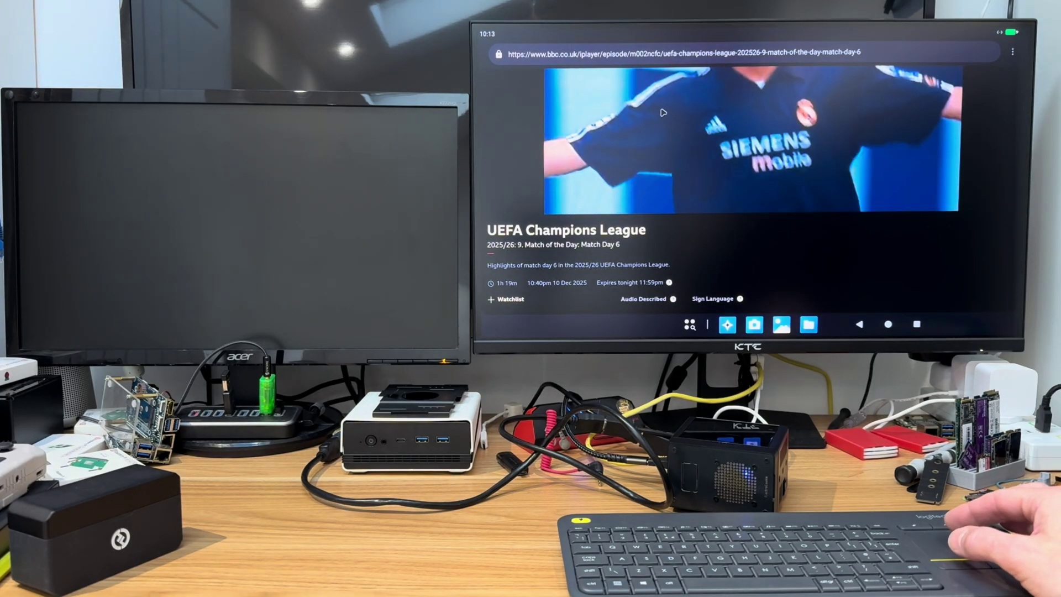
{"action": "left_click", "coordinate": [663, 112]}
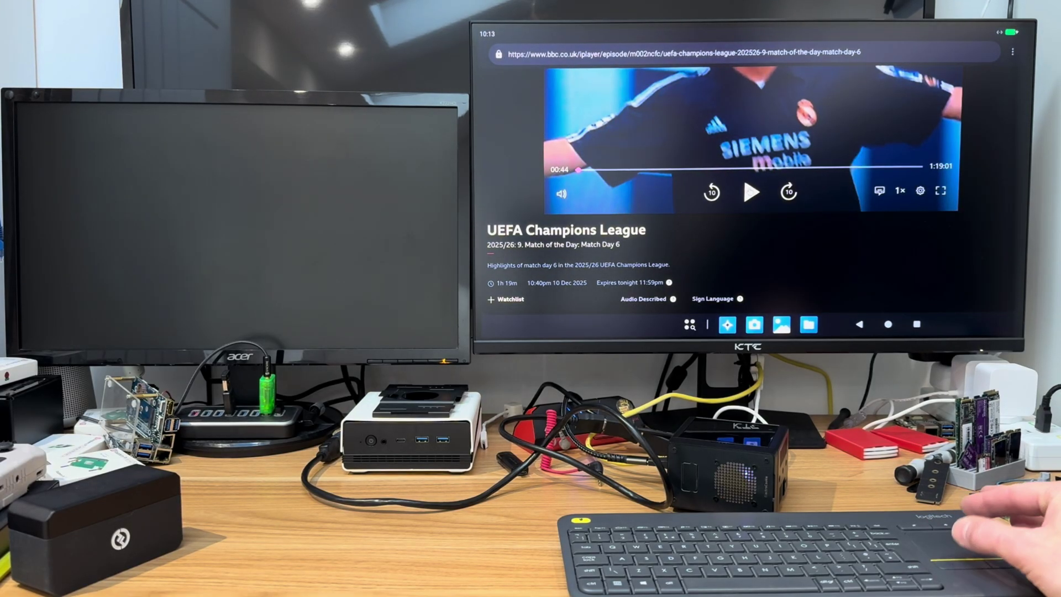
{"action": "scroll", "coordinate": [749, 193], "scroll_direction": "up", "scroll_amount": 4}
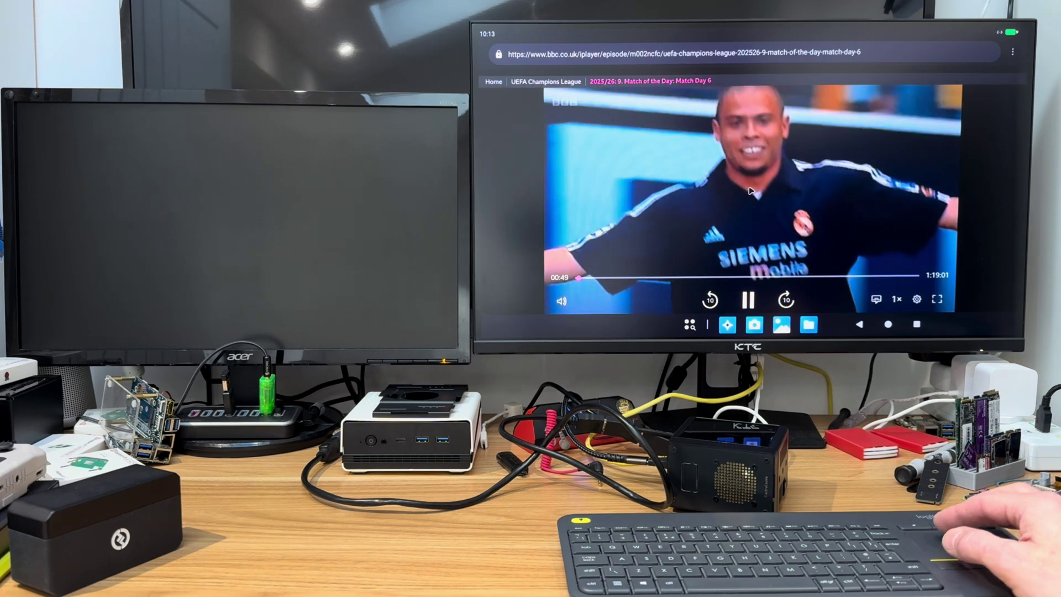
{"action": "left_click", "coordinate": [746, 299]}
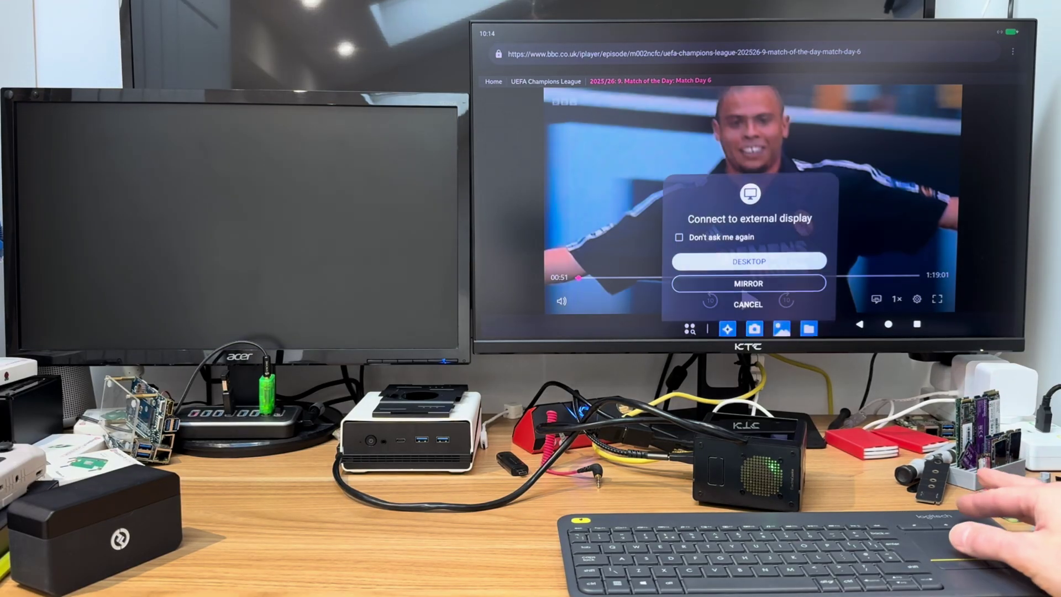
Choose Desktop in the Connect to external display prompt to extend onto the monitor
{"action": "left_click", "coordinate": [761, 279]}
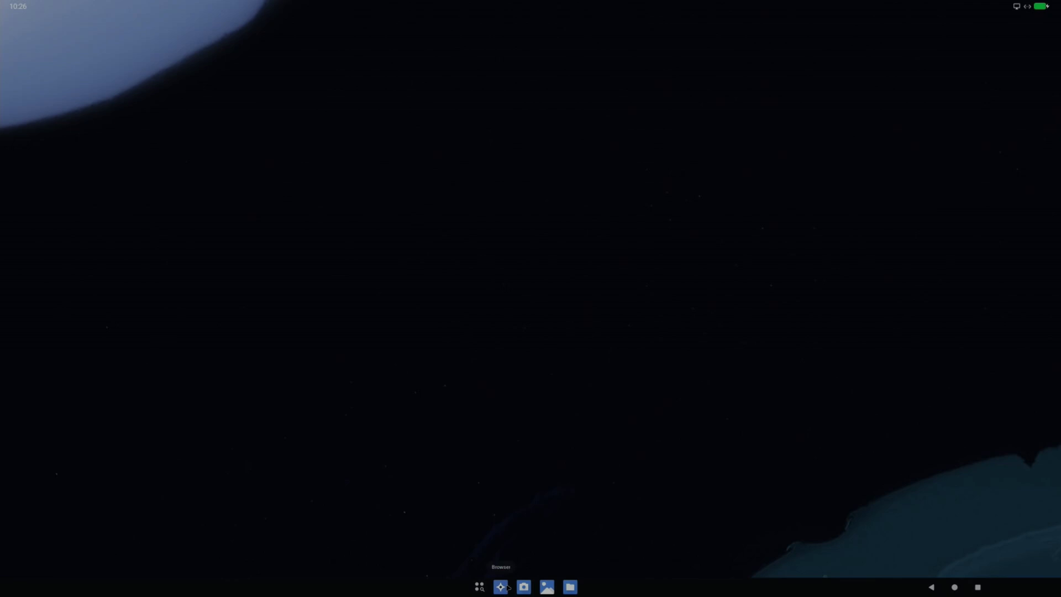
Reopen Browser from the taskbar, play the episode, skip the trailer and pause at 00:53
{"action": "left_click", "coordinate": [508, 588]}
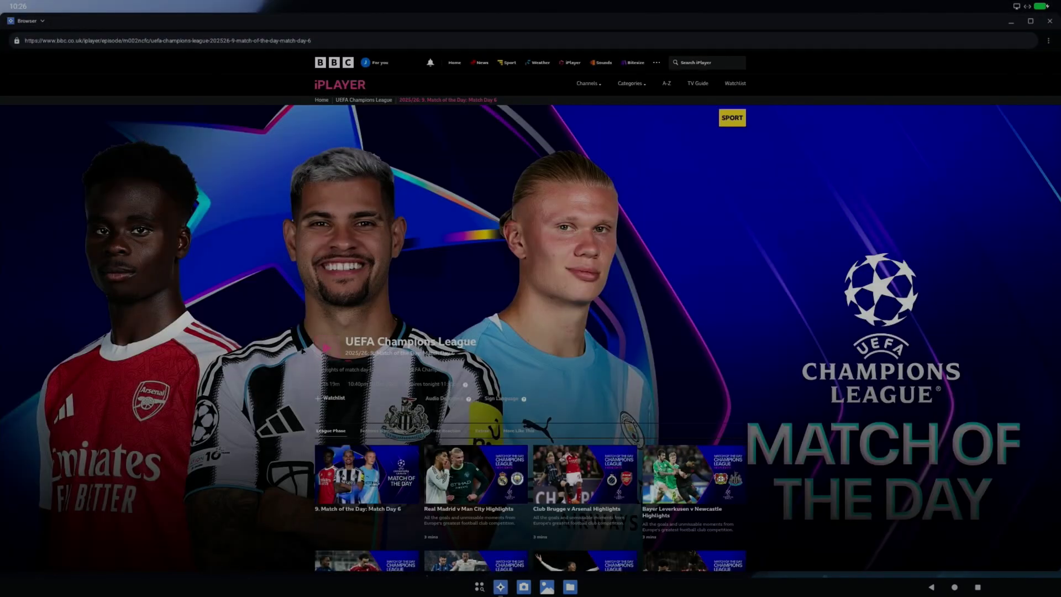
{"action": "left_click", "coordinate": [329, 347]}
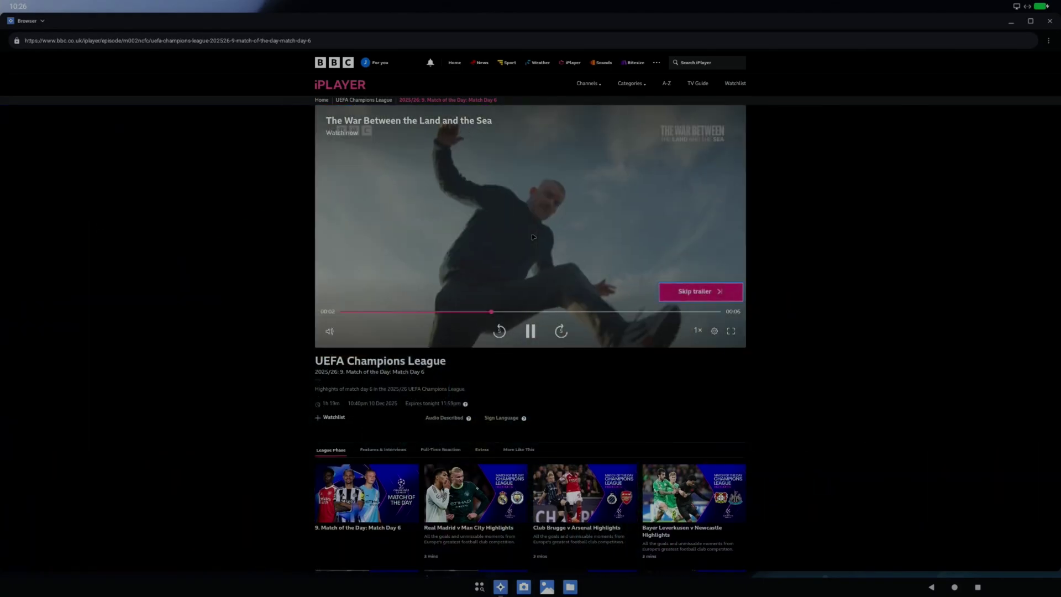
{"action": "left_click", "coordinate": [691, 292]}
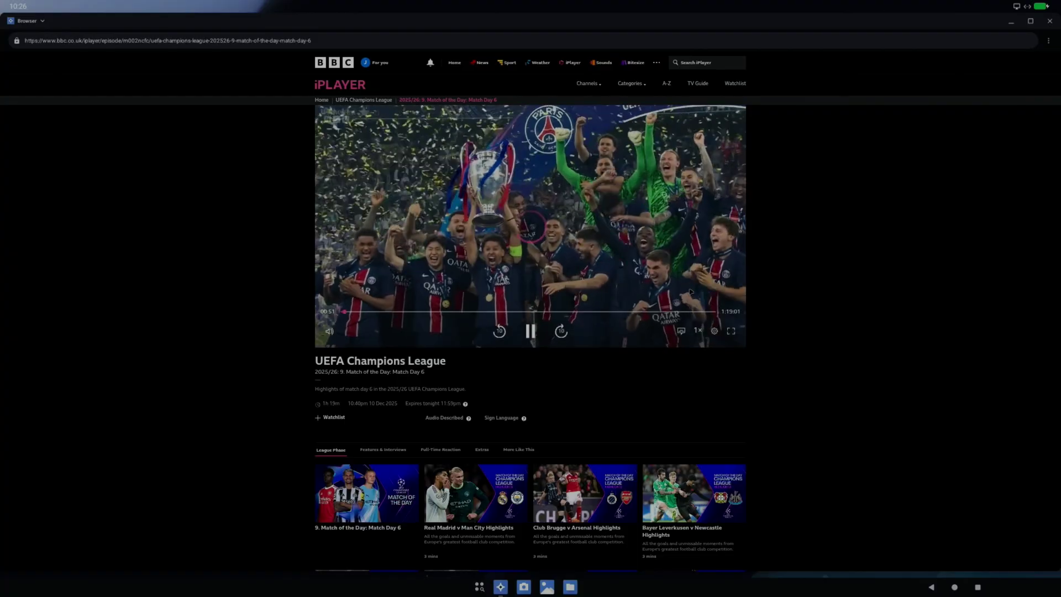
{"action": "left_click", "coordinate": [528, 335]}
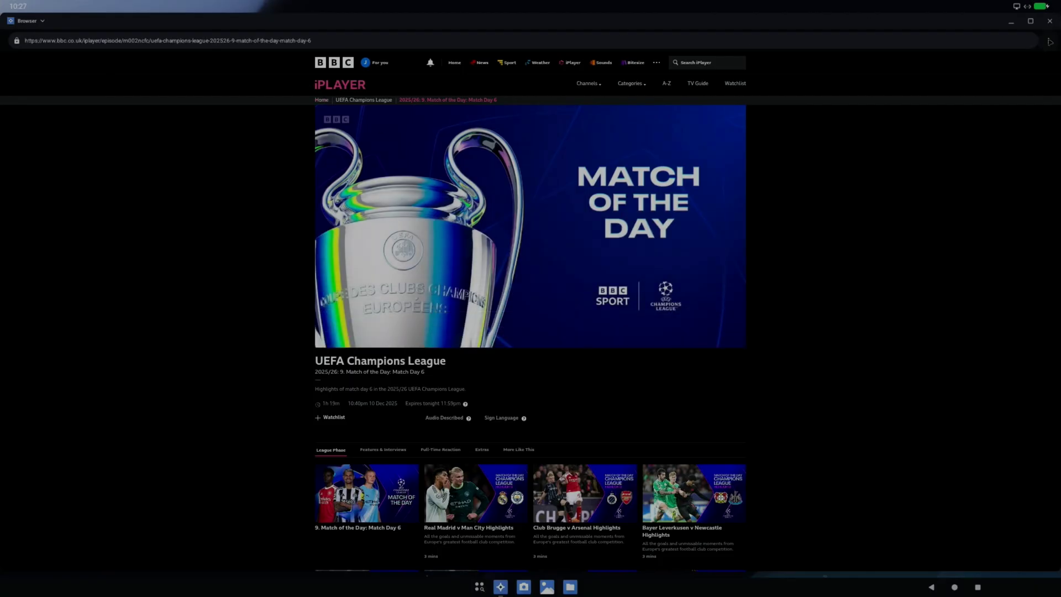
Turn on Desktop site for the iPlayer page, view the browser Settings, then close the window
{"action": "left_click", "coordinate": [1049, 42]}
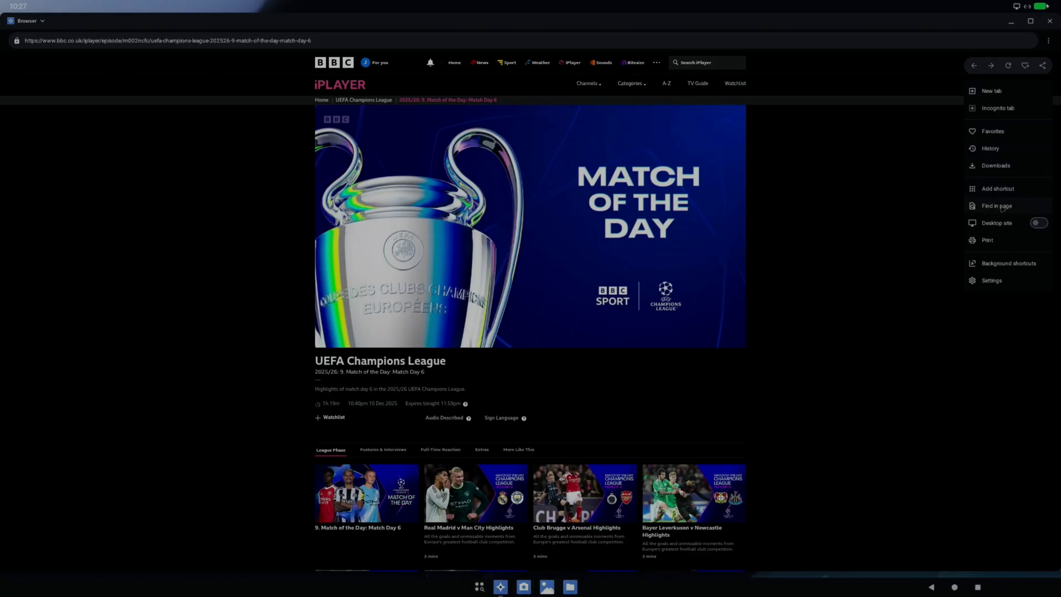
{"action": "left_click", "coordinate": [1040, 224]}
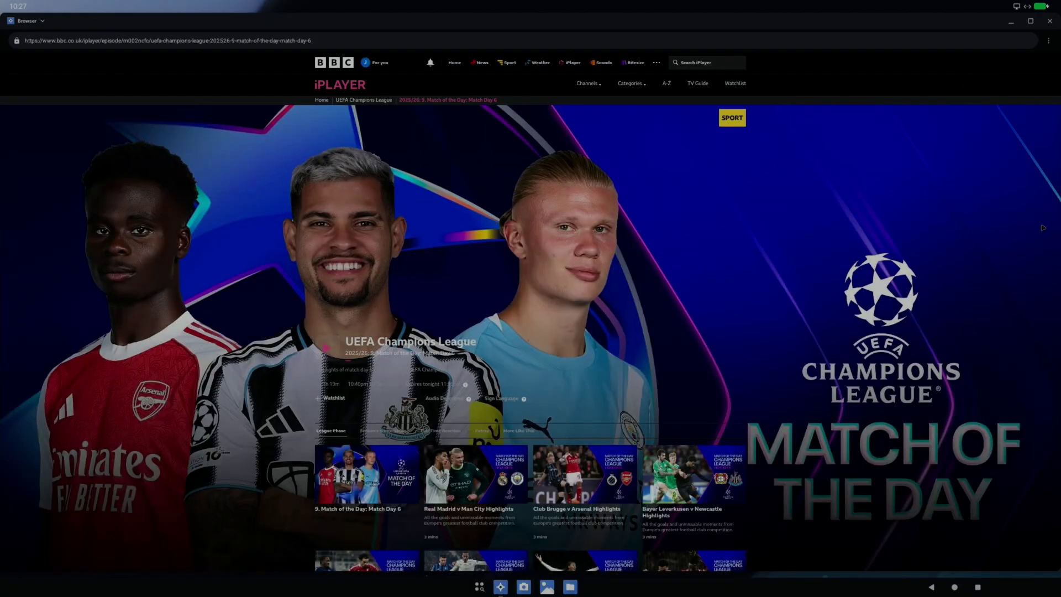
{"action": "key", "text": "alt+f"}
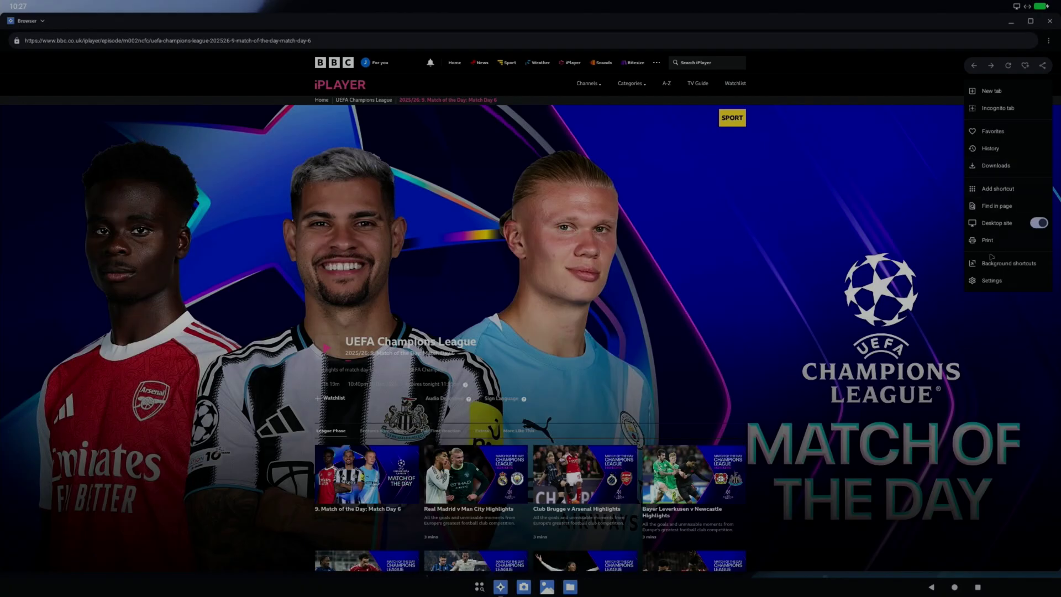
{"action": "left_click", "coordinate": [989, 280]}
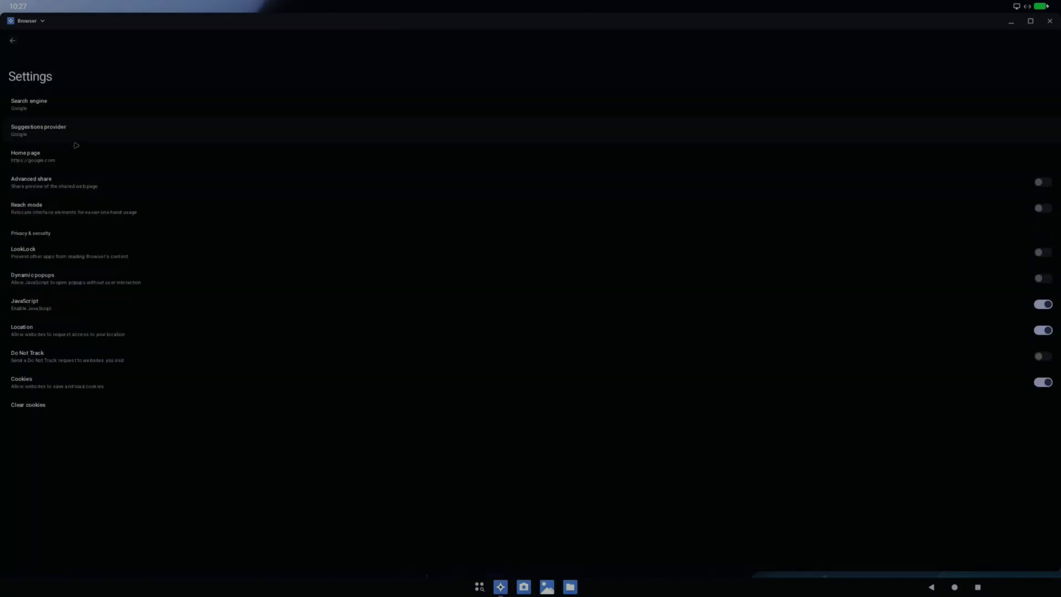
{"action": "left_click", "coordinate": [1049, 22]}
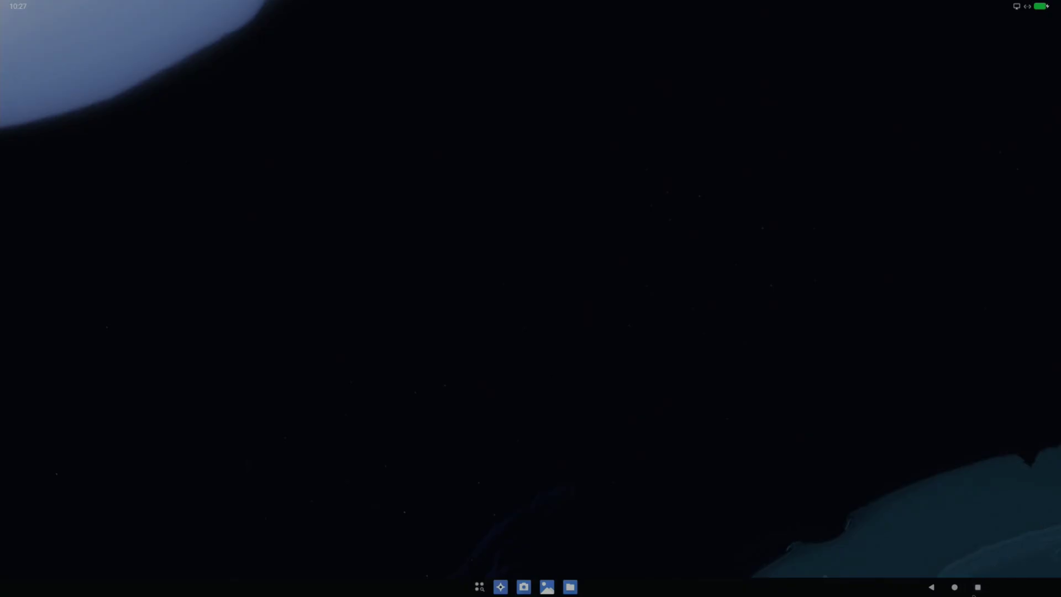
Launch Files, bring the Google Browser window forward and type 'bbc sp' into the search box
{"action": "left_click", "coordinate": [978, 587]}
{"action": "left_click", "coordinate": [570, 587]}
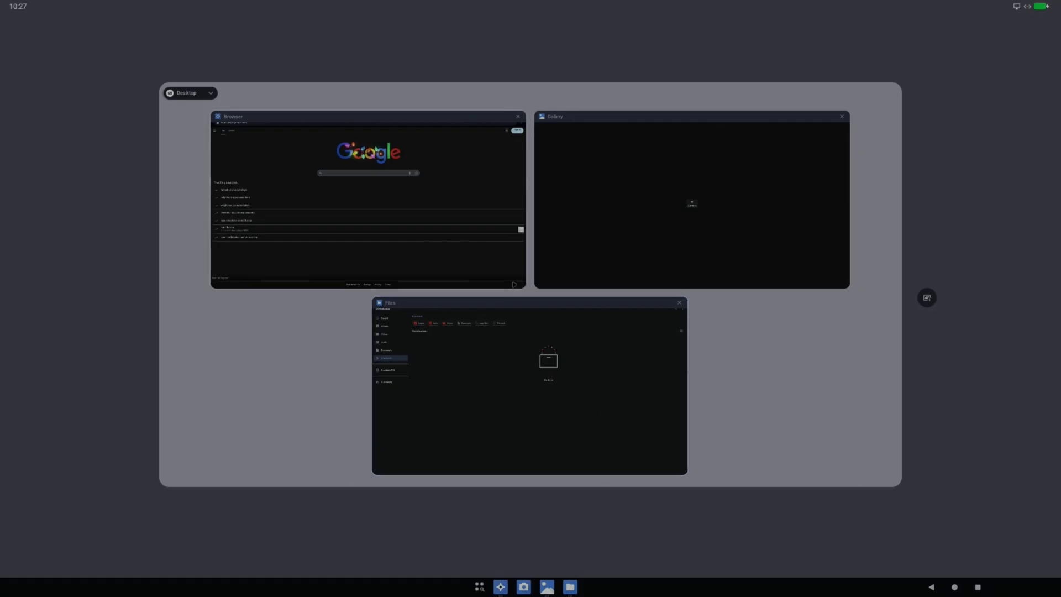
{"action": "left_click", "coordinate": [414, 221]}
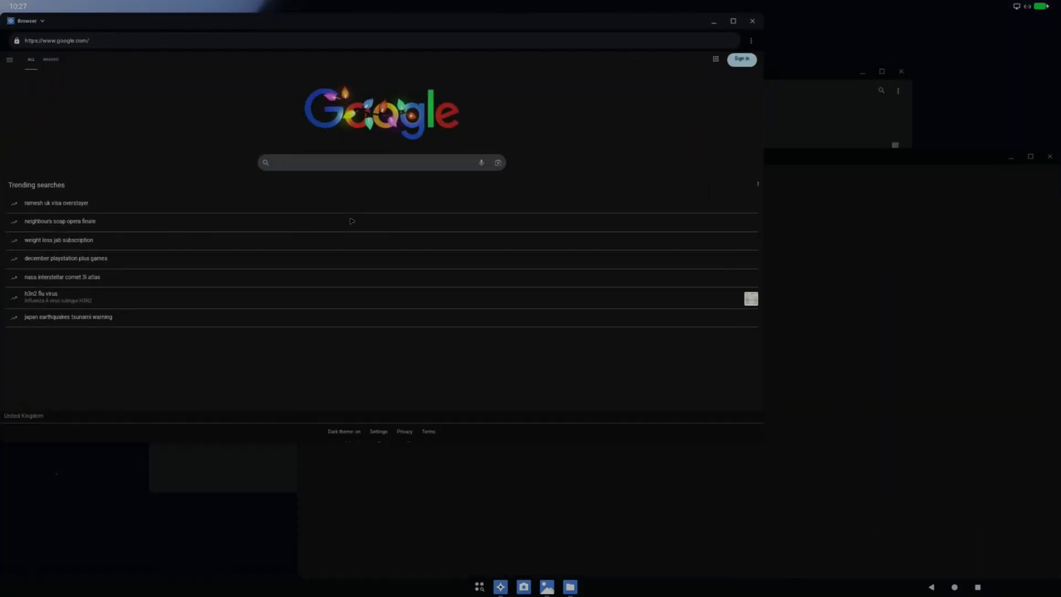
{"action": "left_click", "coordinate": [290, 163]}
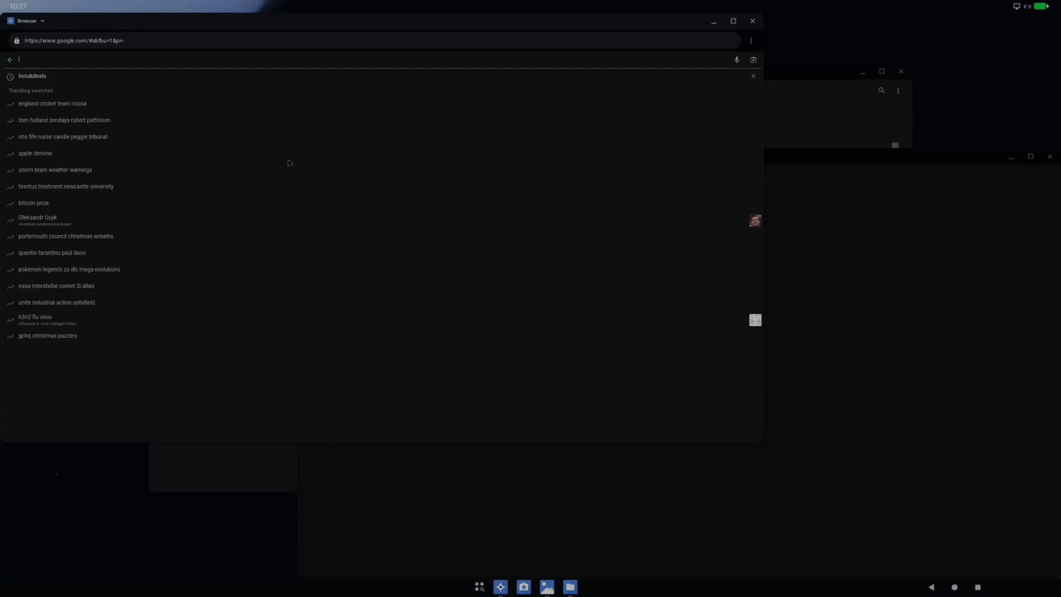
{"action": "type", "text": "bbc sport"}
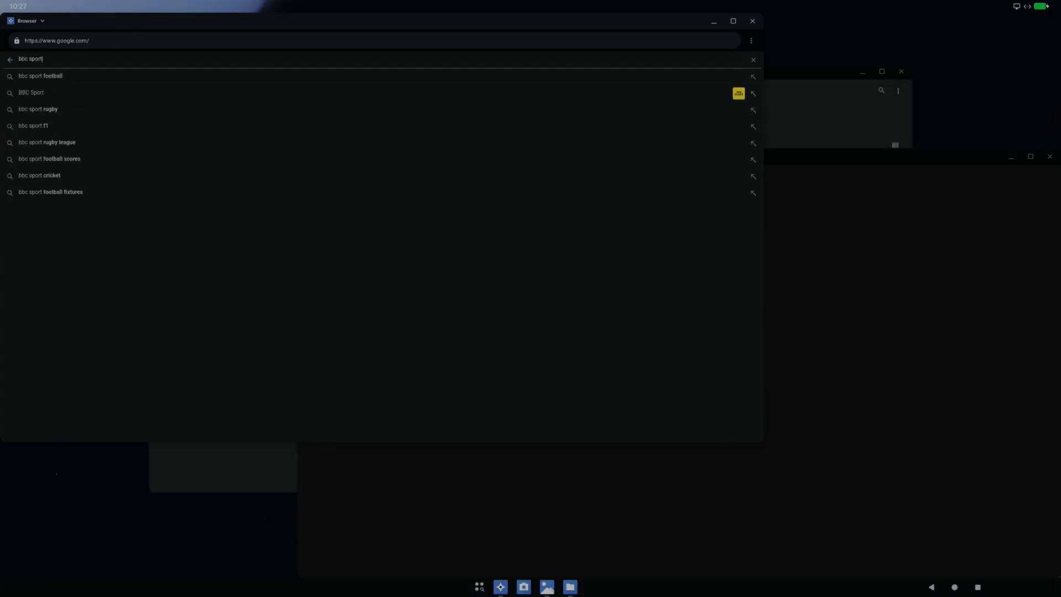
Open the BBC Sport Football page from the suggestions and drag its window to the lower left
{"action": "left_click", "coordinate": [69, 80]}
{"action": "left_click", "coordinate": [310, 123]}
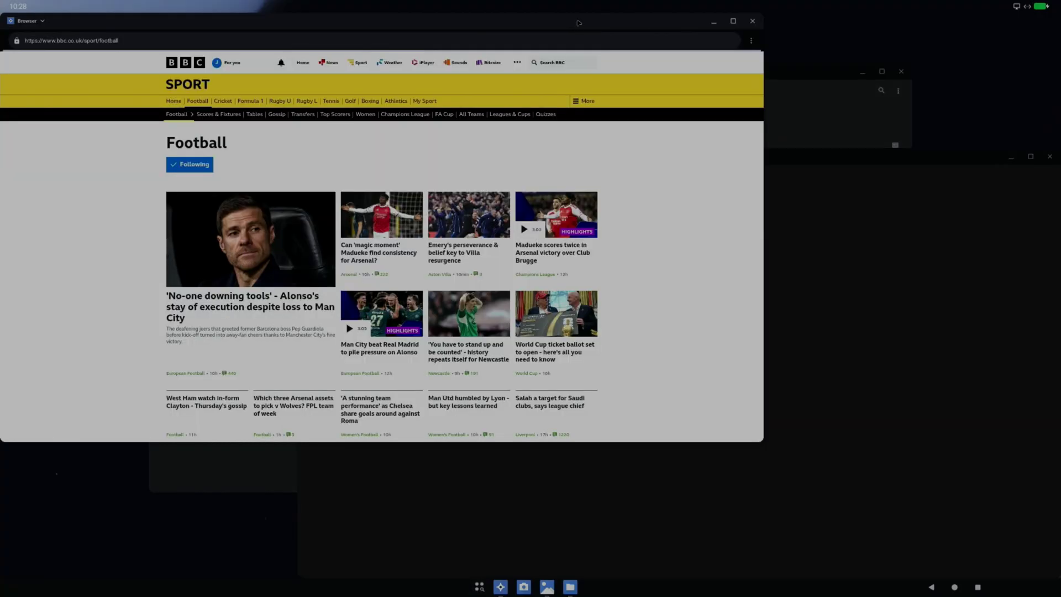
{"action": "left_click_drag", "start_coordinate": [578, 23], "coordinate": [685, 110]}
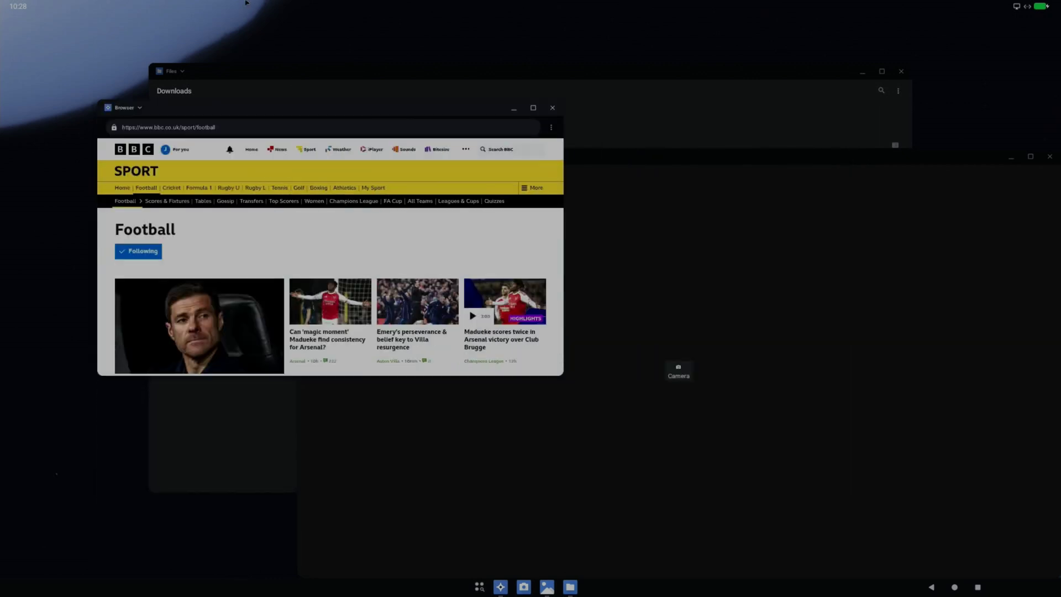
{"action": "left_click_drag", "start_coordinate": [186, 113], "coordinate": [116, 211]}
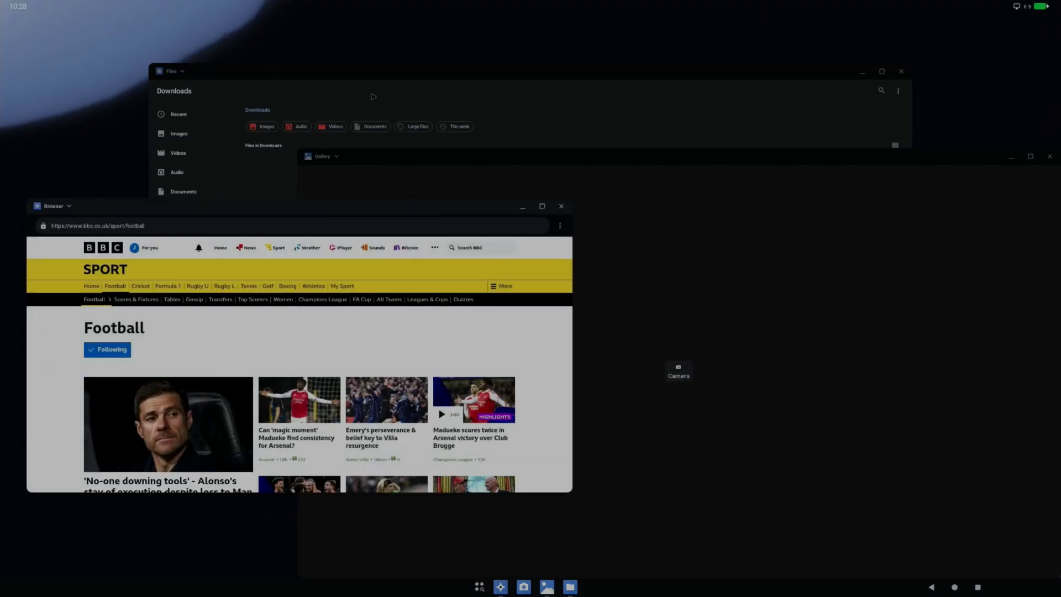
Check the Images, Videos, Documents and Downloads categories in Files, then open Raspberry Pi 5 storage
{"action": "left_click", "coordinate": [313, 85]}
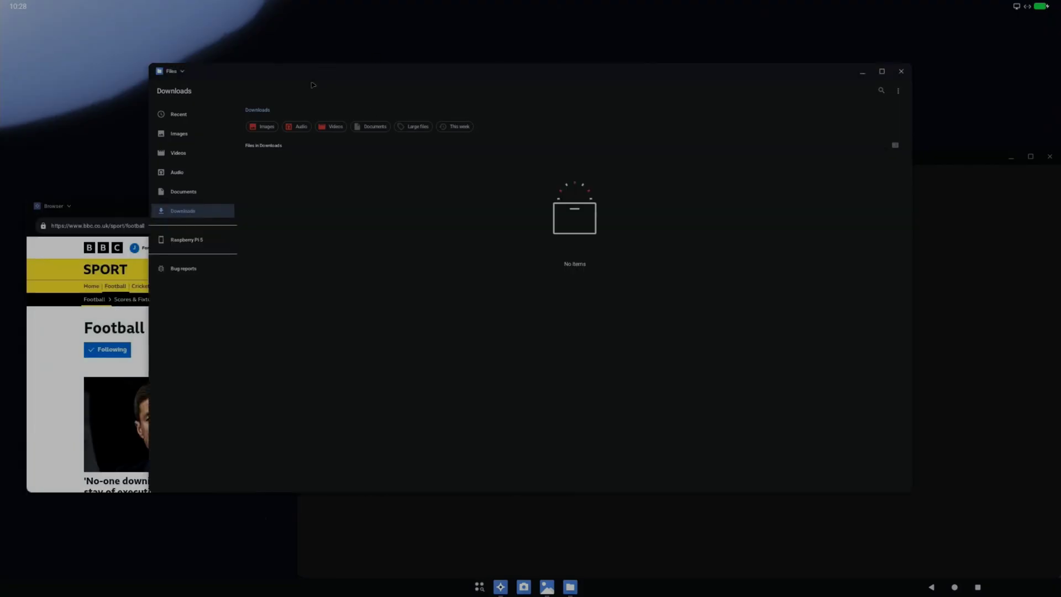
{"action": "left_click", "coordinate": [187, 135]}
{"action": "left_click", "coordinate": [181, 155]}
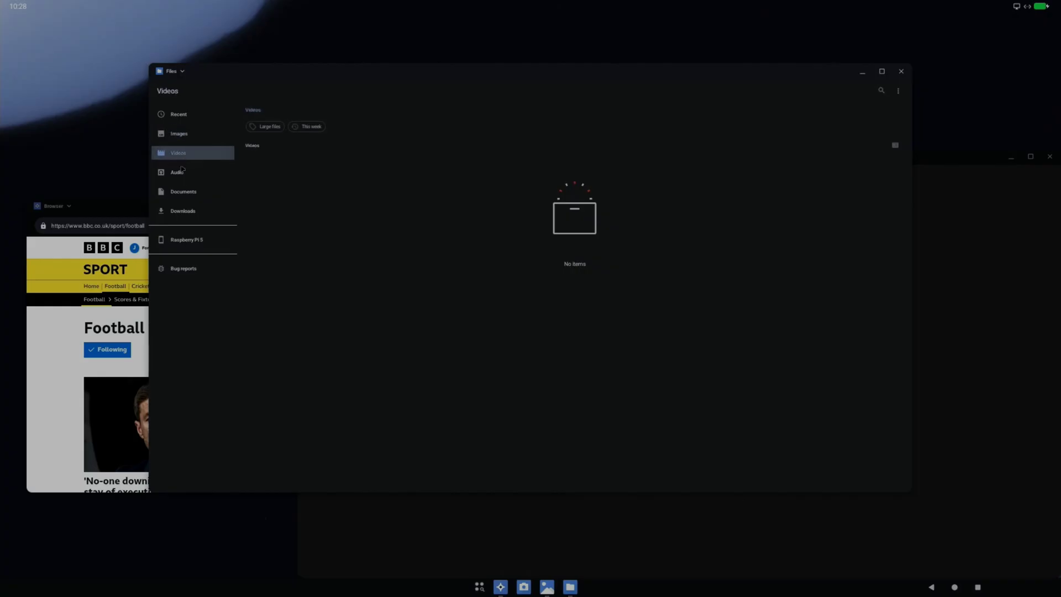
{"action": "left_click", "coordinate": [183, 192]}
{"action": "left_click", "coordinate": [183, 215]}
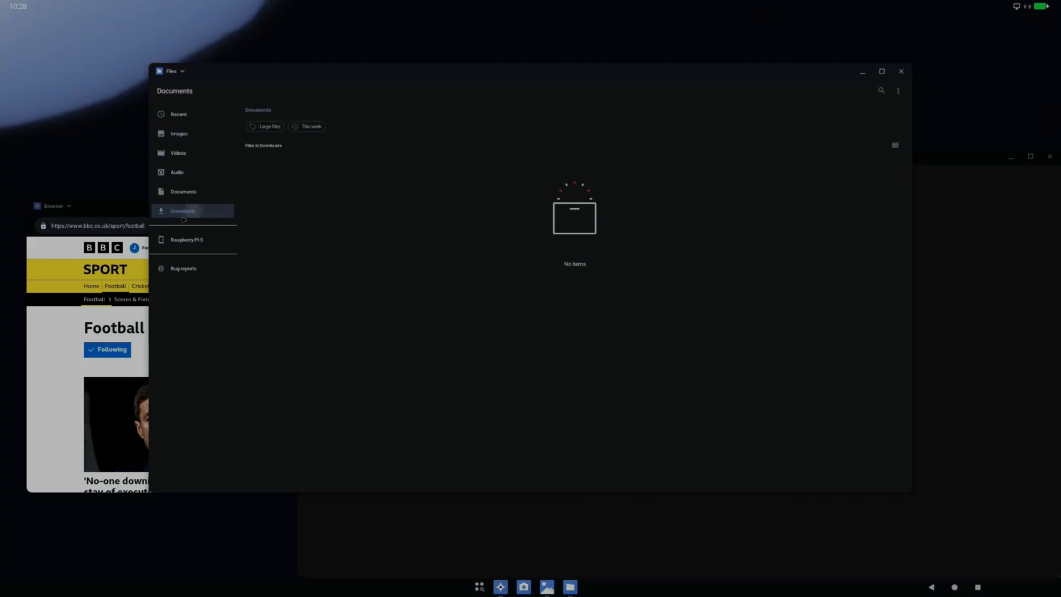
{"action": "left_click", "coordinate": [189, 240]}
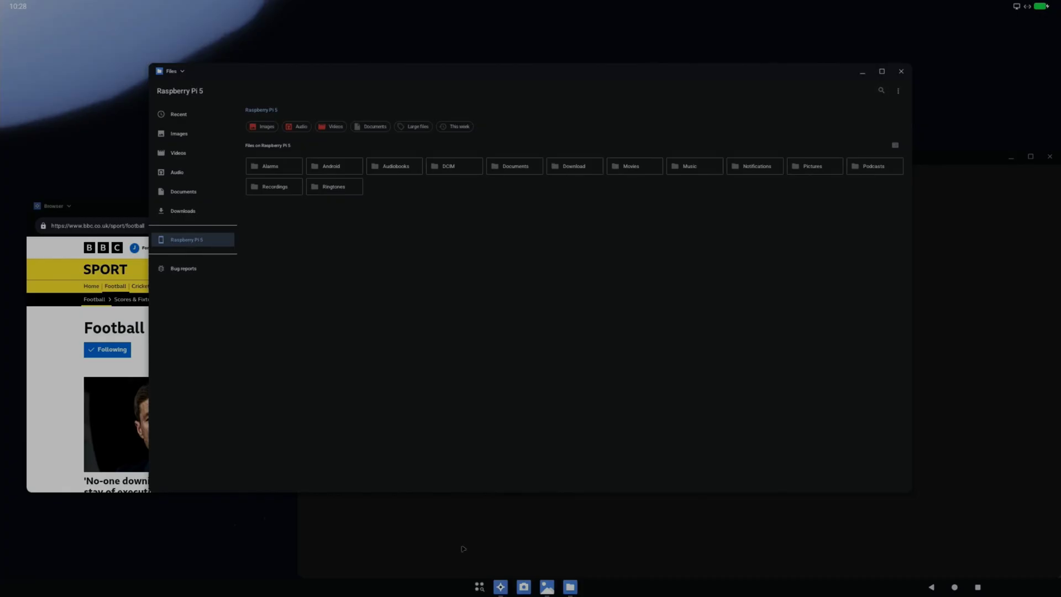
{"action": "left_click", "coordinate": [478, 586]}
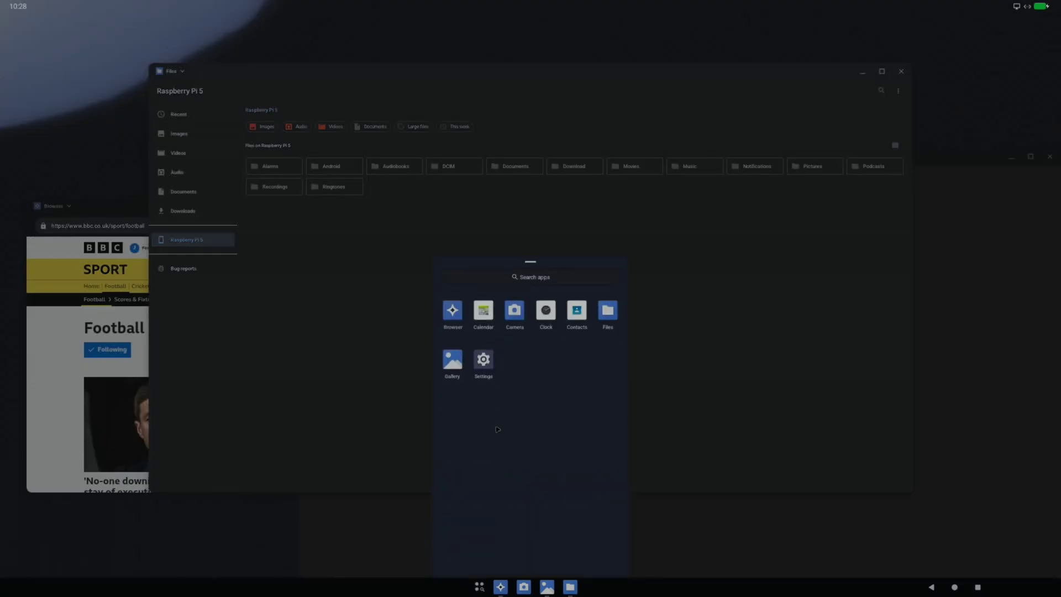
Launch Settings maximized to full screen and open its System page
{"action": "left_click", "coordinate": [483, 360]}
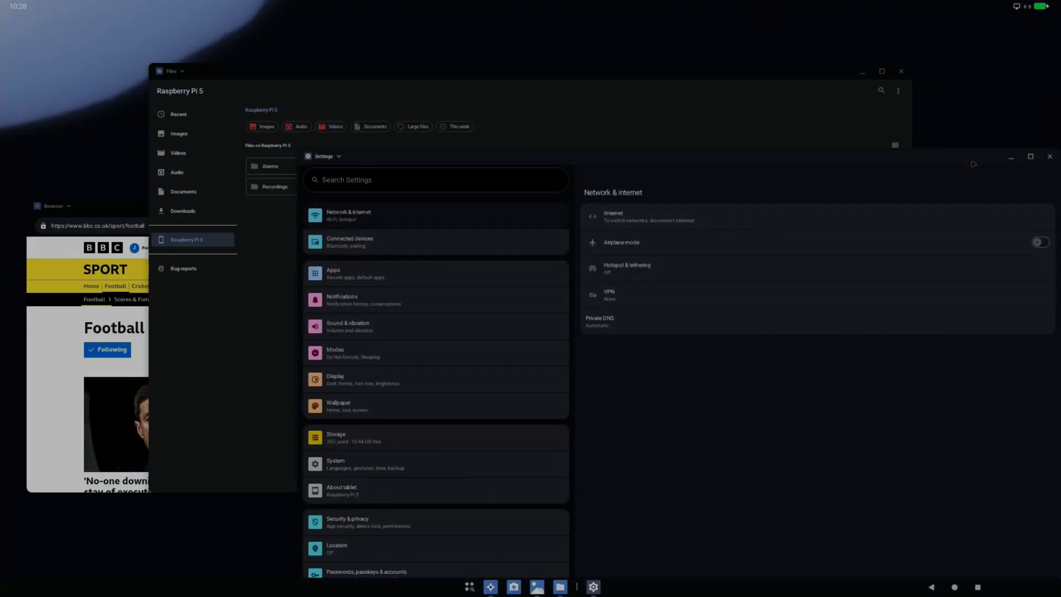
{"action": "left_click", "coordinate": [1031, 157]}
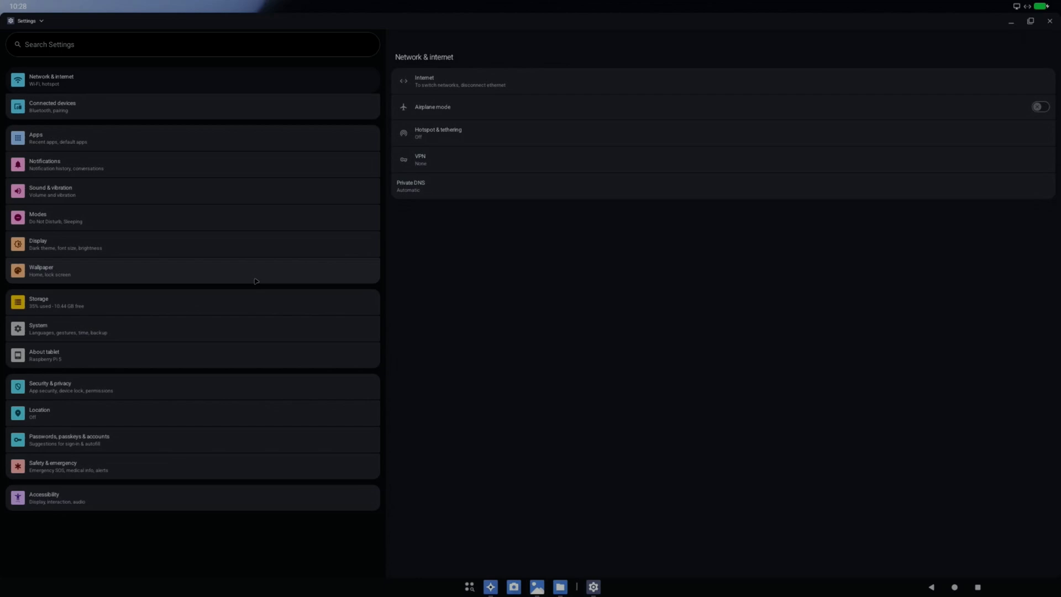
{"action": "left_click", "coordinate": [160, 328]}
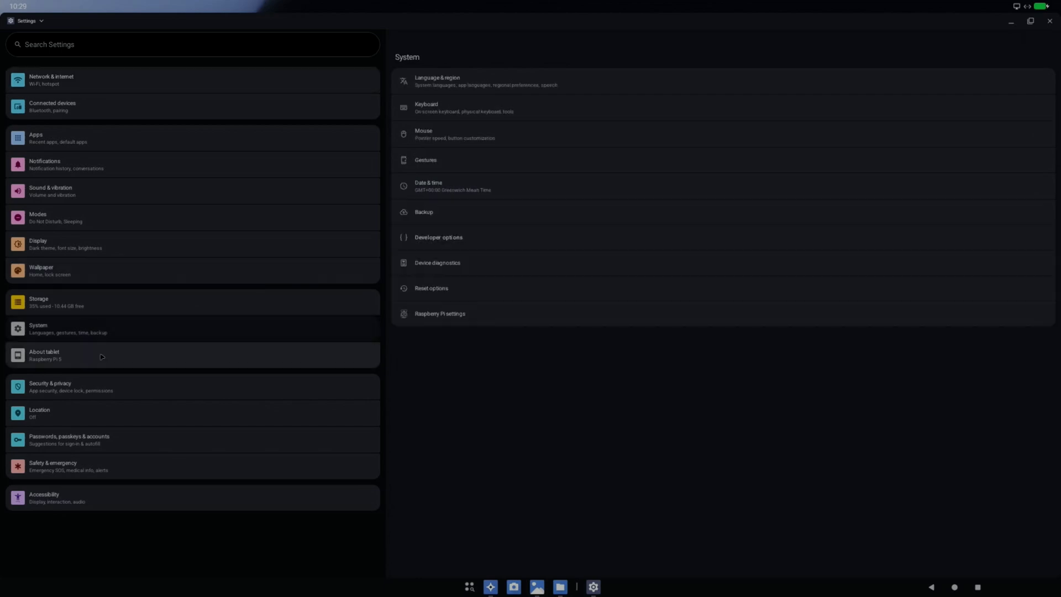
Tap Build number in About tablet five times, confirming developer mode is already on, then return to System
{"action": "left_click", "coordinate": [103, 356]}
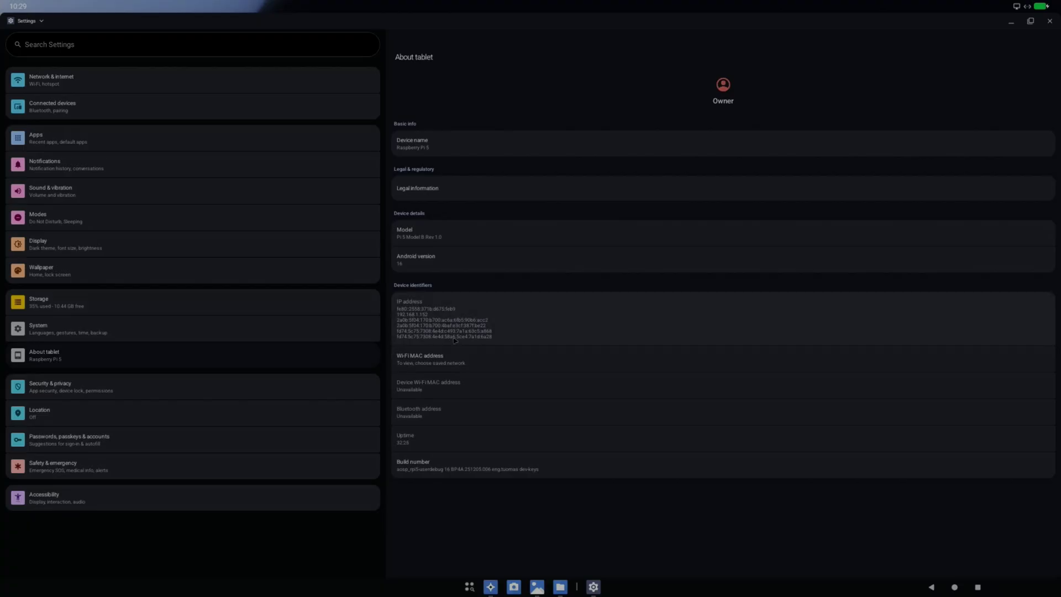
{"action": "left_click", "coordinate": [445, 469]}
{"action": "left_click", "coordinate": [444, 469]}
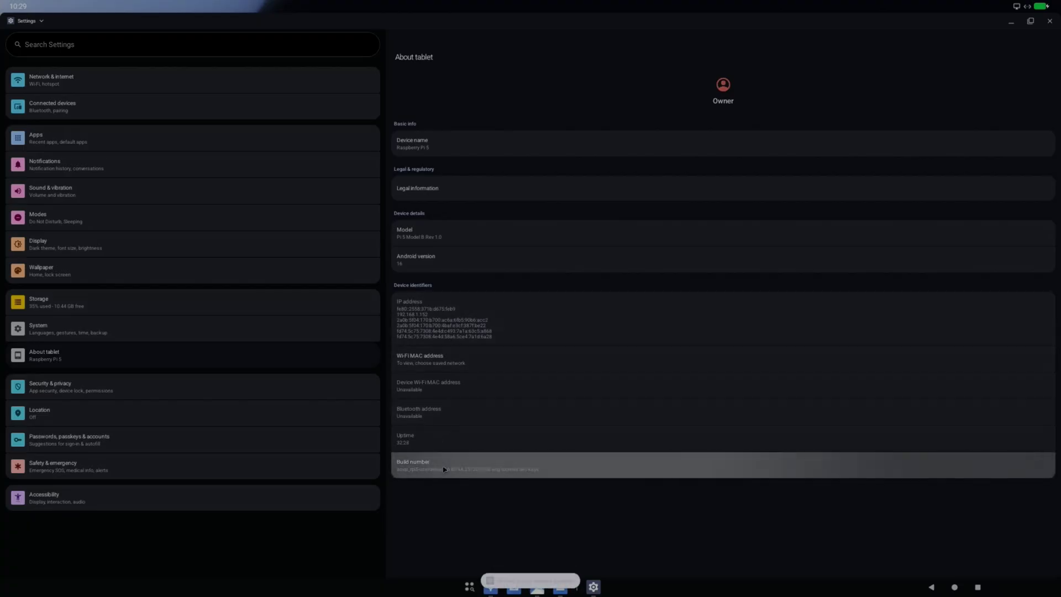
{"action": "left_click", "coordinate": [444, 469]}
{"action": "left_click", "coordinate": [444, 469]}
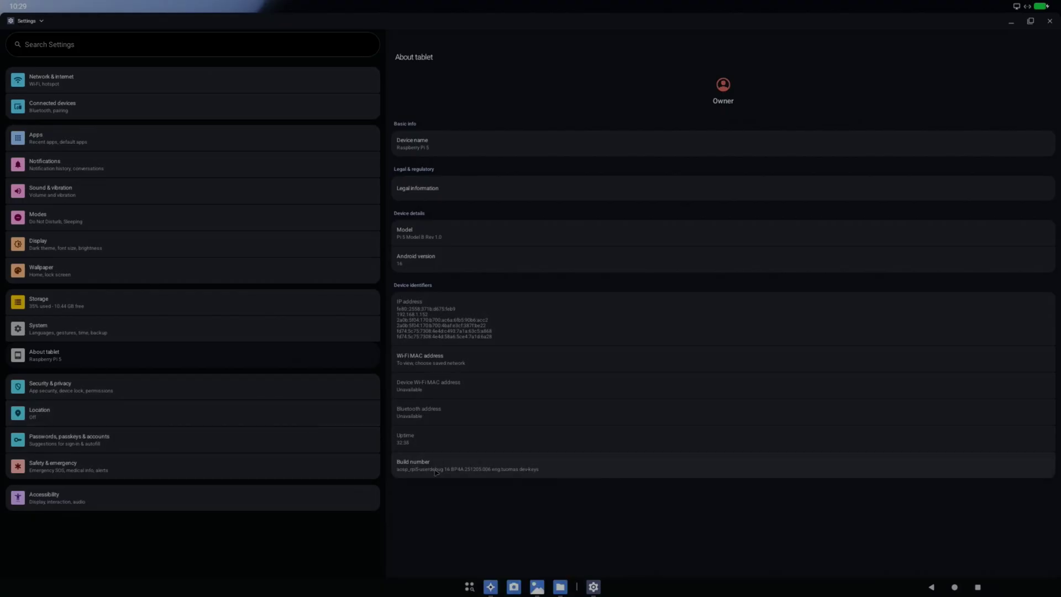
{"action": "left_click", "coordinate": [436, 471]}
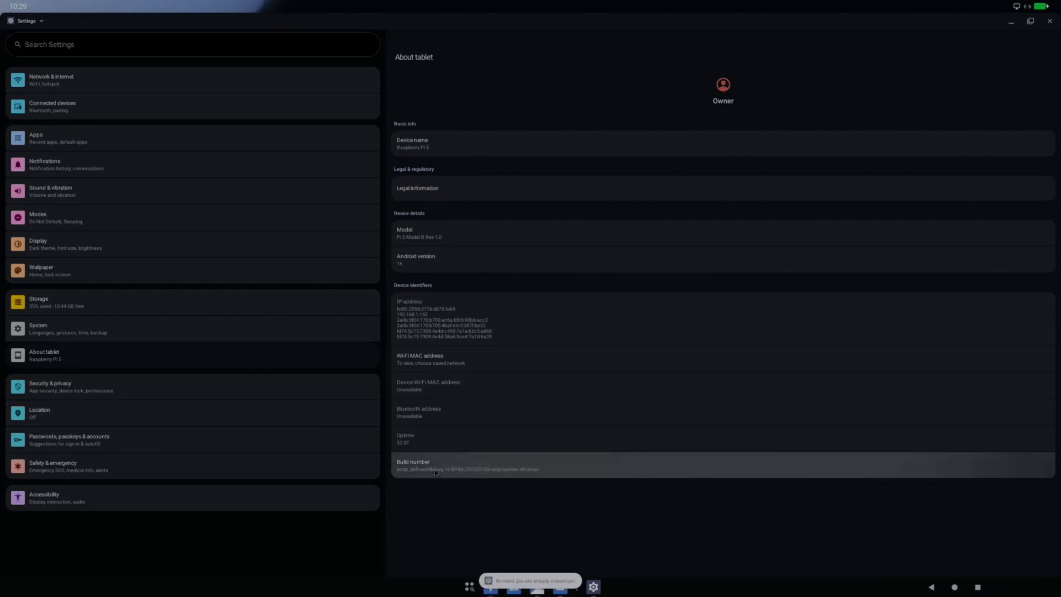
{"action": "left_click", "coordinate": [146, 329]}
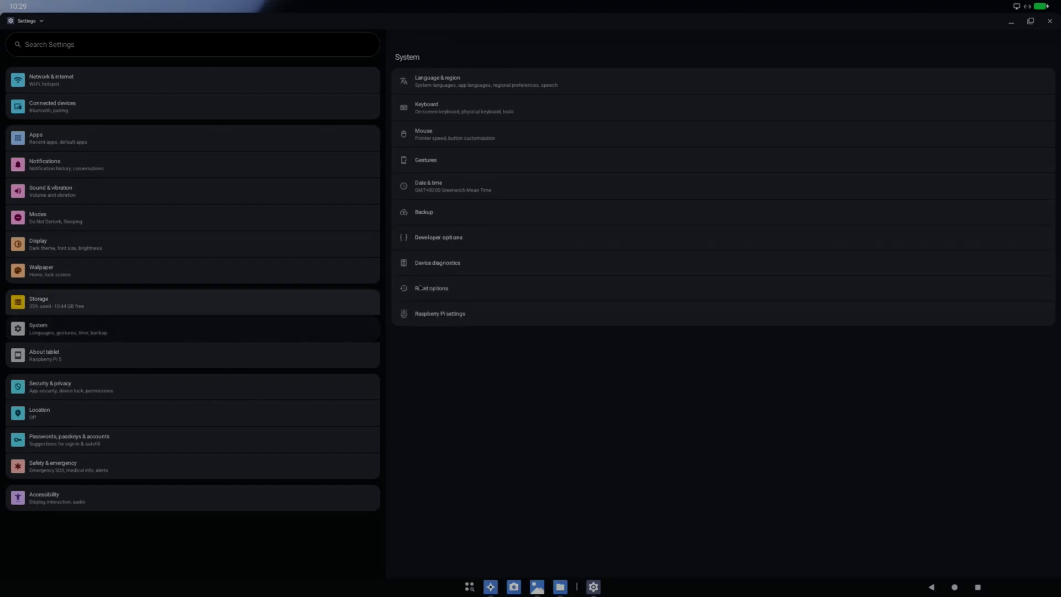
Scroll through Developer options down to Window Management, then close Settings
{"action": "left_click", "coordinate": [439, 237]}
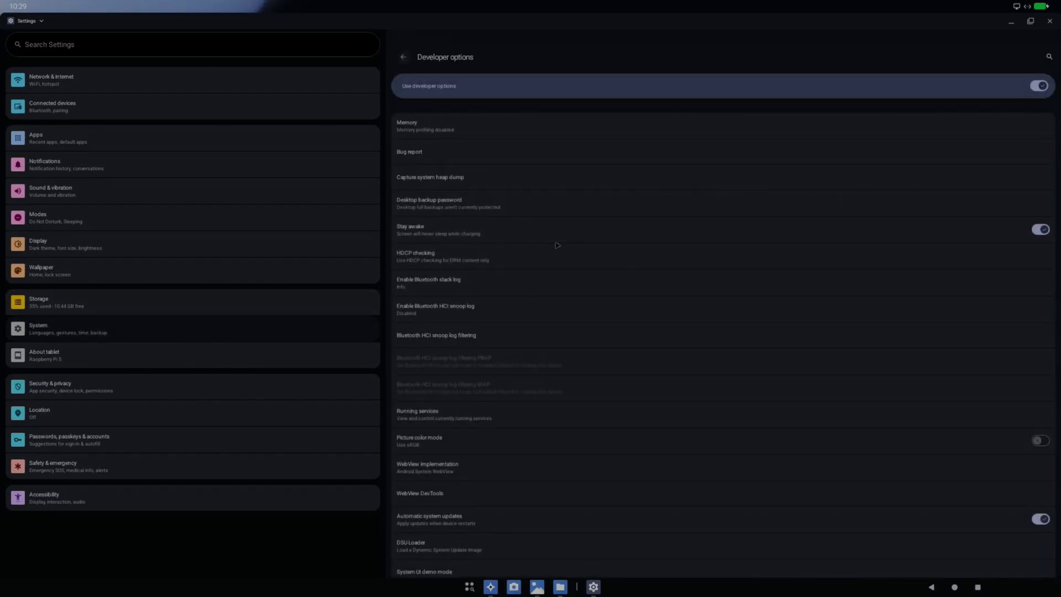
{"action": "scroll", "coordinate": [557, 245], "scroll_direction": "down", "scroll_amount": 5}
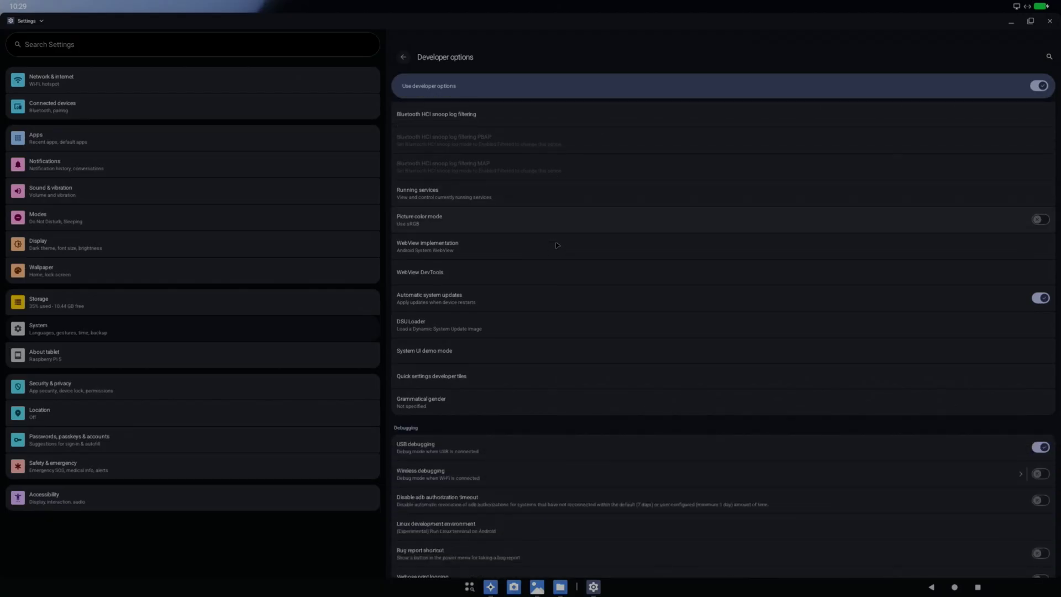
{"action": "scroll", "coordinate": [557, 245], "scroll_direction": "down", "scroll_amount": 4}
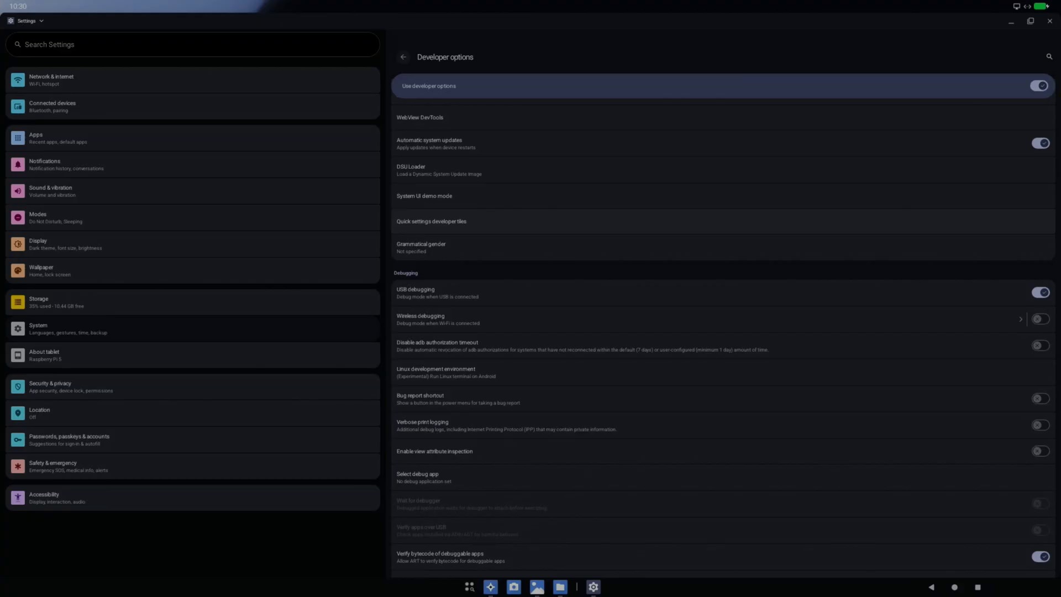
{"action": "scroll", "coordinate": [614, 453], "scroll_direction": "down", "scroll_amount": 15}
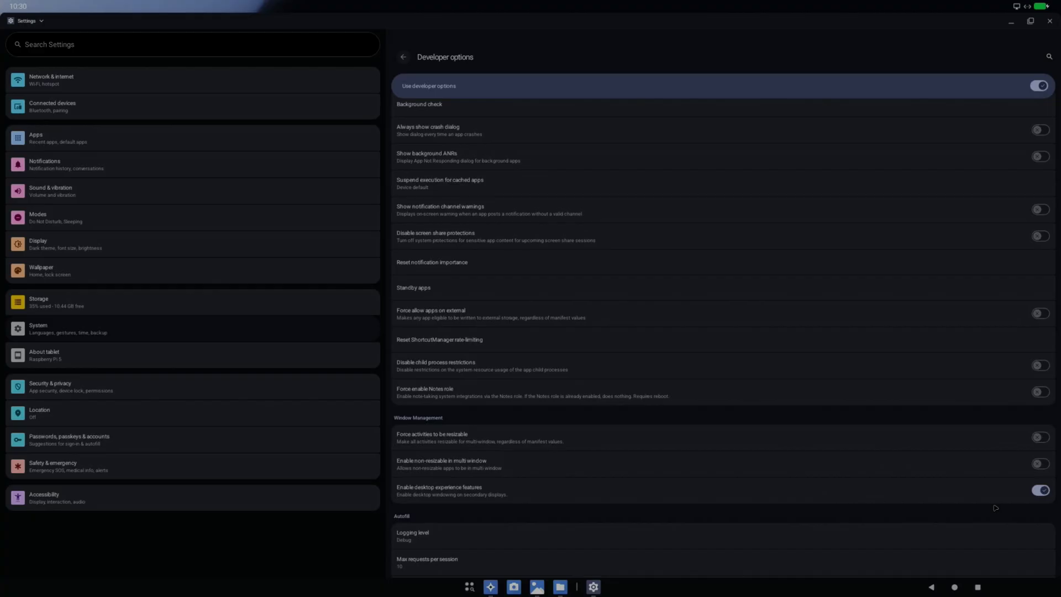
{"action": "left_click", "coordinate": [1049, 21]}
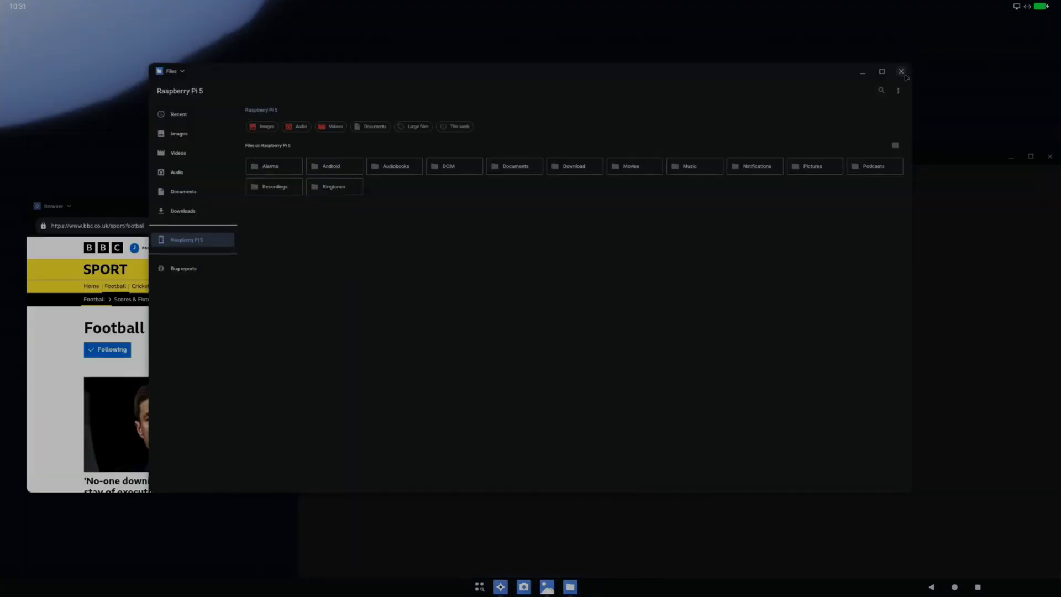
Close the Files window, maximize the browser, and go to Google from the address bar
{"action": "left_click", "coordinate": [901, 72]}
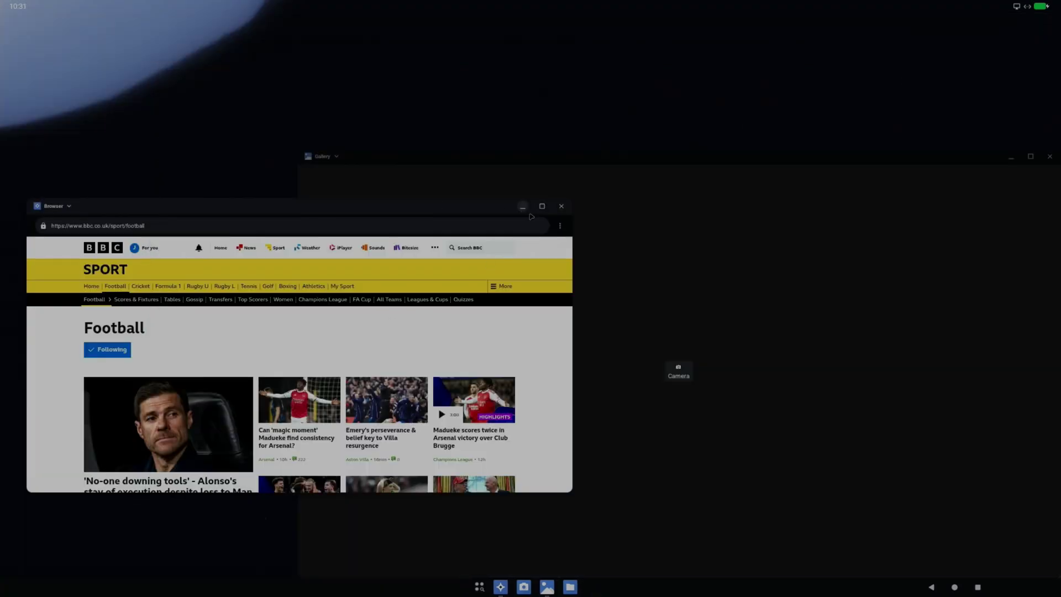
{"action": "left_click", "coordinate": [542, 206]}
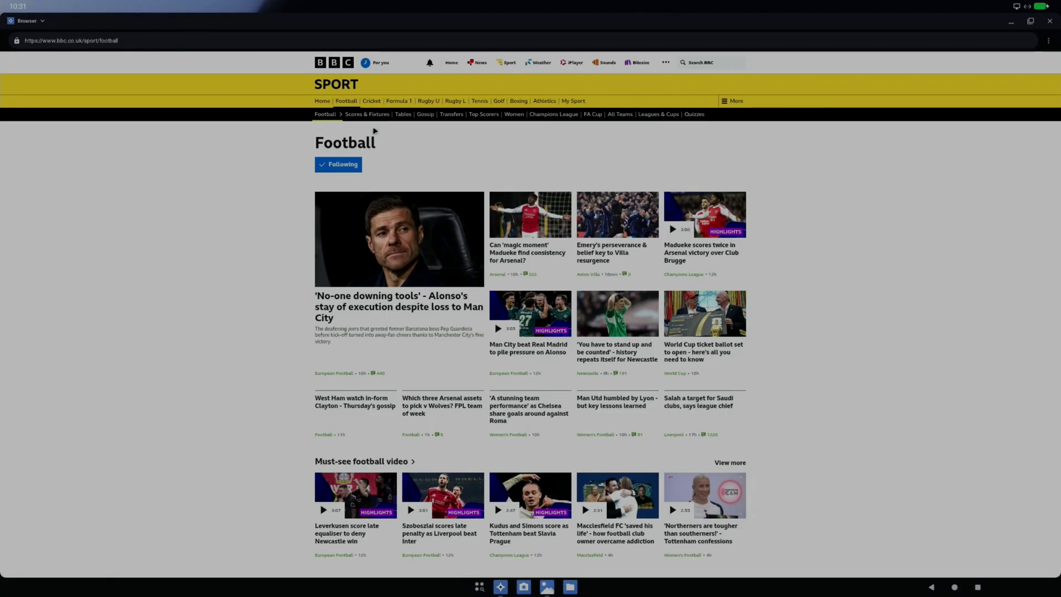
{"action": "left_click", "coordinate": [117, 40]}
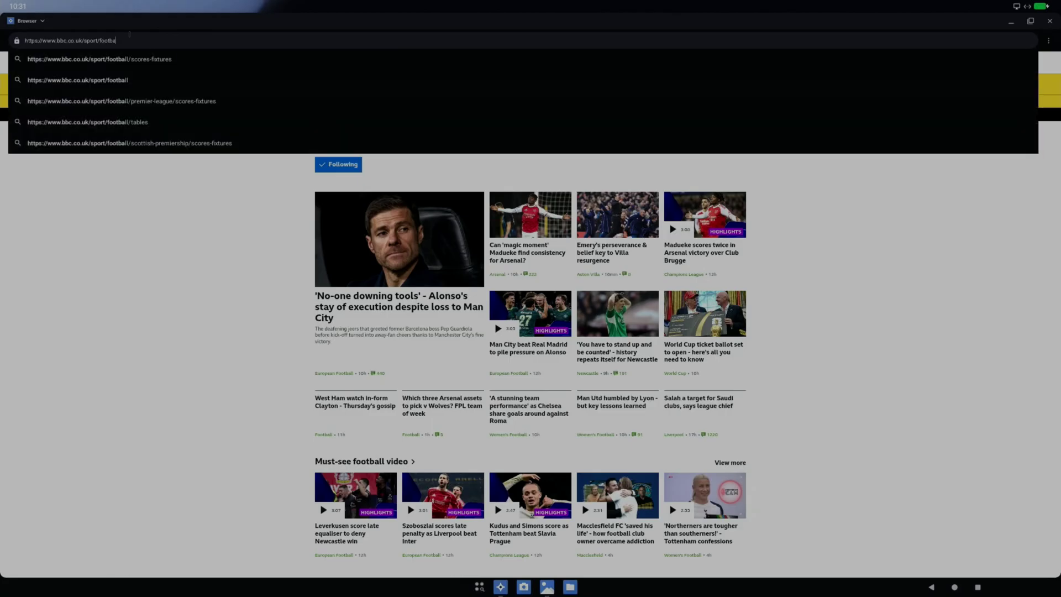
{"action": "key", "text": "BackSpace"}
{"action": "key", "text": "BackSpace"}
{"action": "key", "text": "BackSpace"}
{"action": "key", "text": "BackSpace"}
{"action": "key", "text": "BackSpace"}
{"action": "key", "text": "BackSpace"}
{"action": "key", "text": "BackSpace"}
{"action": "key", "text": "BackSpace"}
{"action": "key", "text": "BackSpace"}
{"action": "key", "text": "BackSpace"}
{"action": "key", "text": "BackSpace"}
{"action": "key", "text": "BackSpace"}
{"action": "key", "text": "BackSpace"}
{"action": "key", "text": "BackSpace"}
{"action": "key", "text": "BackSpace"}
{"action": "key", "text": "BackSpace"}
{"action": "key", "text": "BackSpace"}
{"action": "key", "text": "BackSpace"}
{"action": "key", "text": "BackSpace"}
{"action": "key", "text": "BackSpace"}
{"action": "key", "text": "BackSpace"}
{"action": "key", "text": "BackSpace"}
{"action": "key", "text": "BackSpace"}
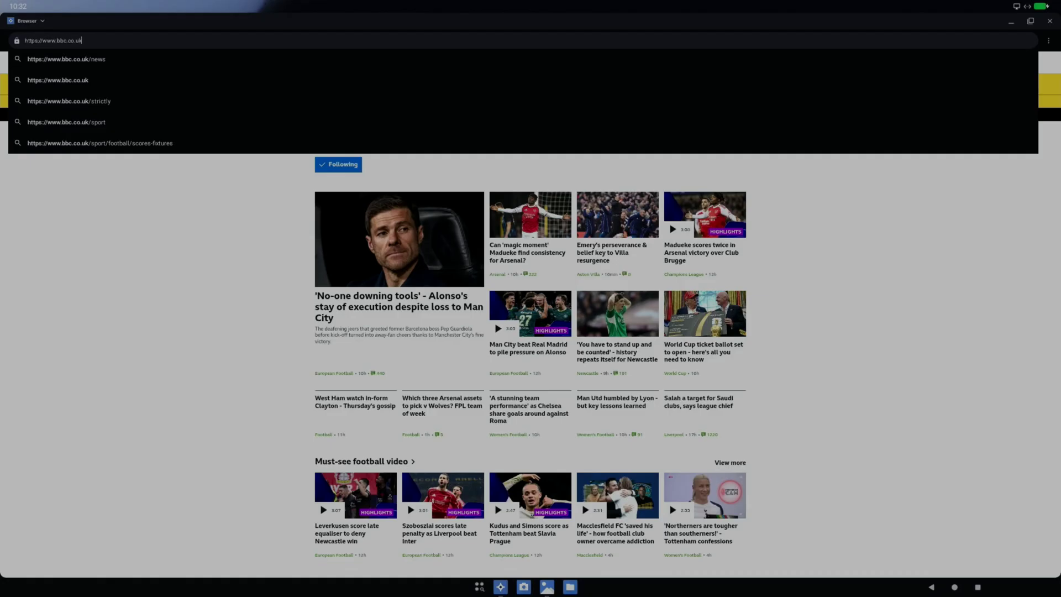
{"action": "key", "text": "BackSpace"}
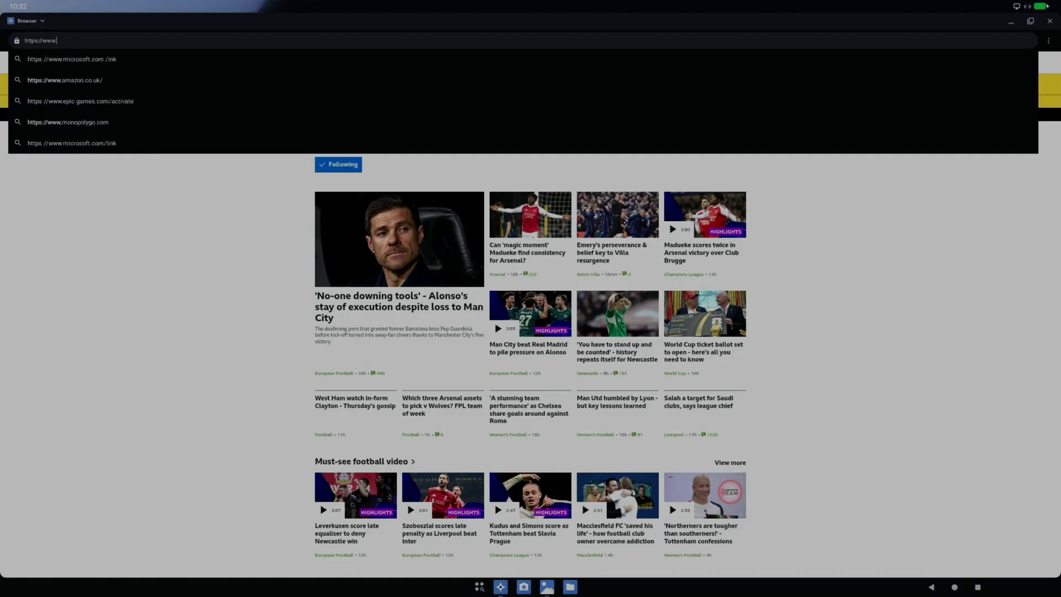
{"action": "type", "text": "google.c"}
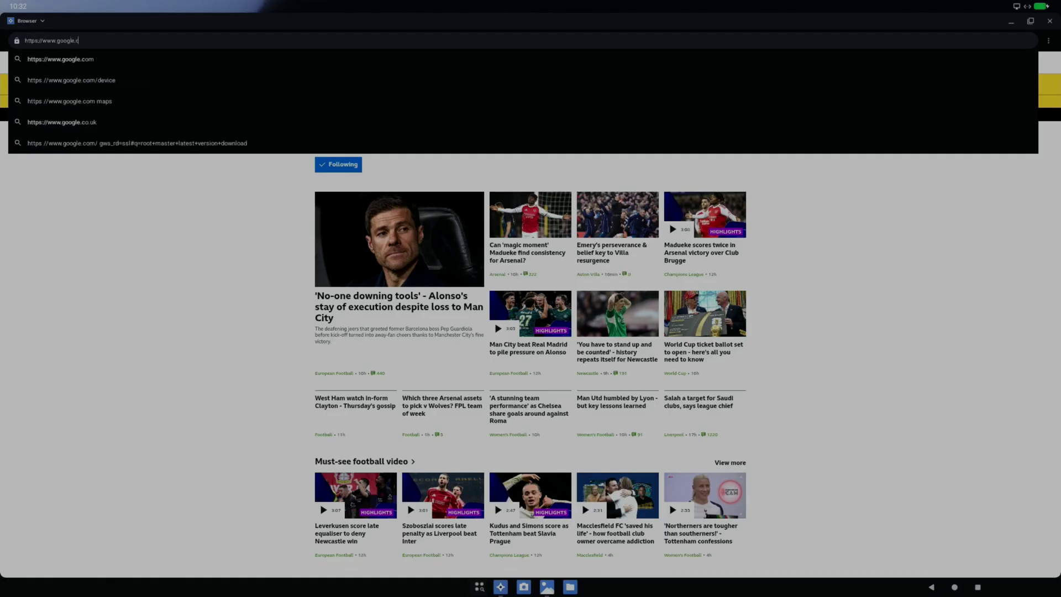
{"action": "key", "text": "Return"}
Search 'konstakang raspberry pi 5' and open its AOSP Android 16 page in desktop site view
{"action": "type", "text": "ko"}
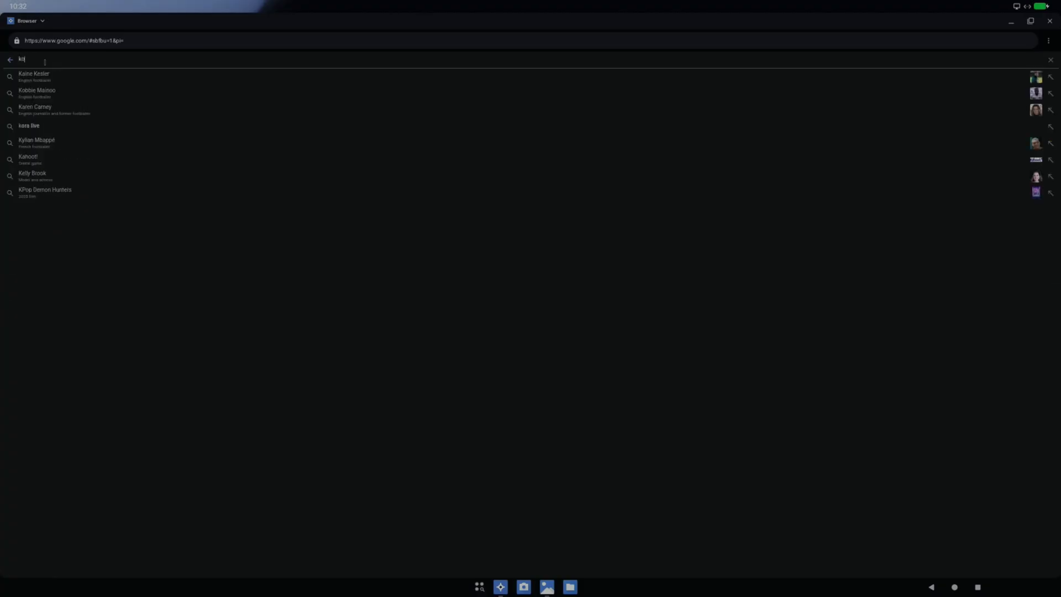
{"action": "type", "text": "nstakang raspberry pi 5"}
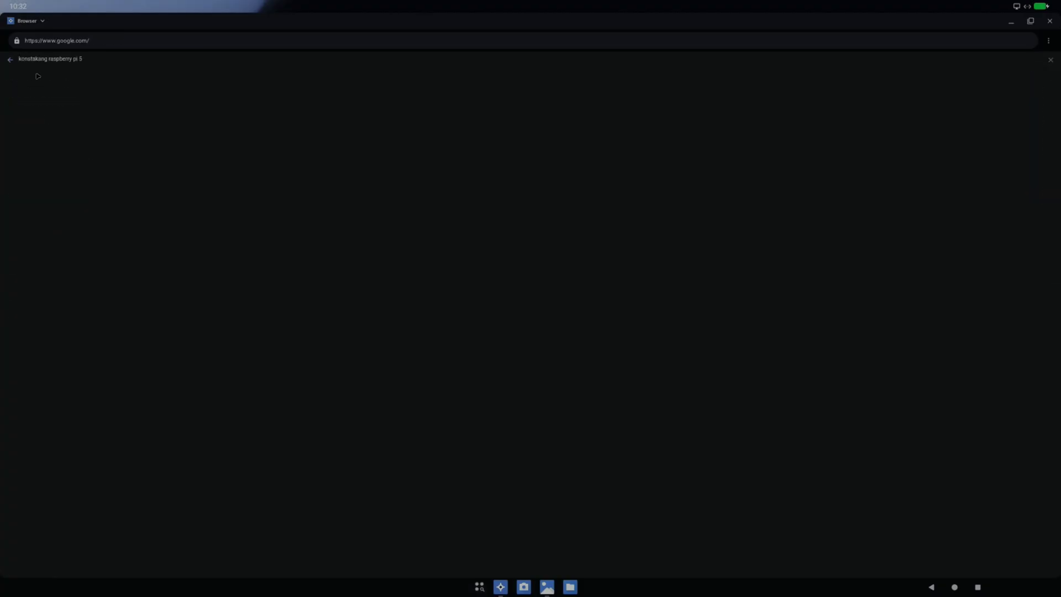
{"action": "key", "text": "Return"}
{"action": "left_click", "coordinate": [420, 132]}
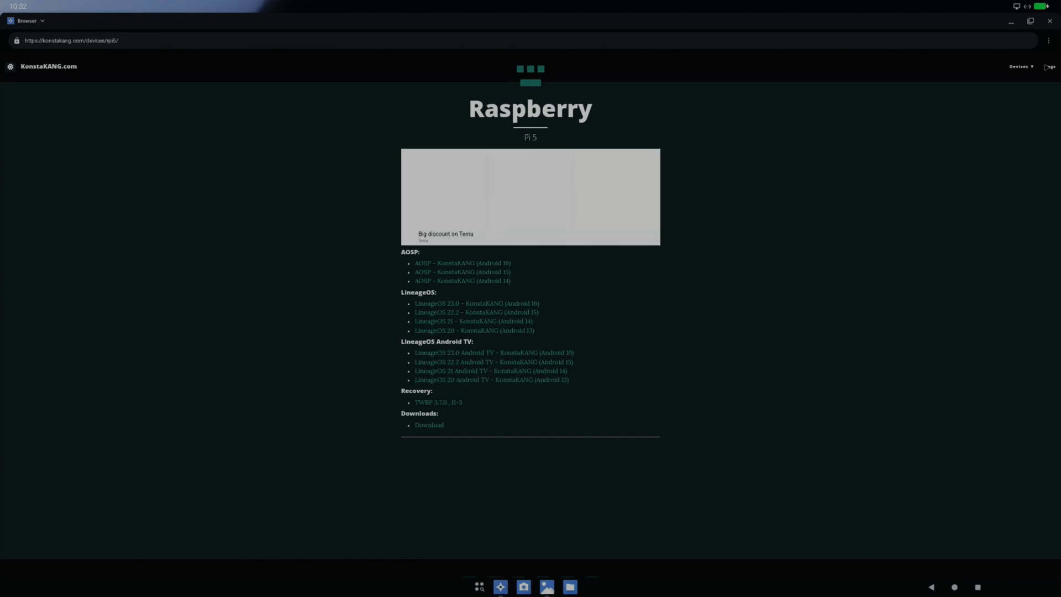
{"action": "left_click", "coordinate": [1048, 40]}
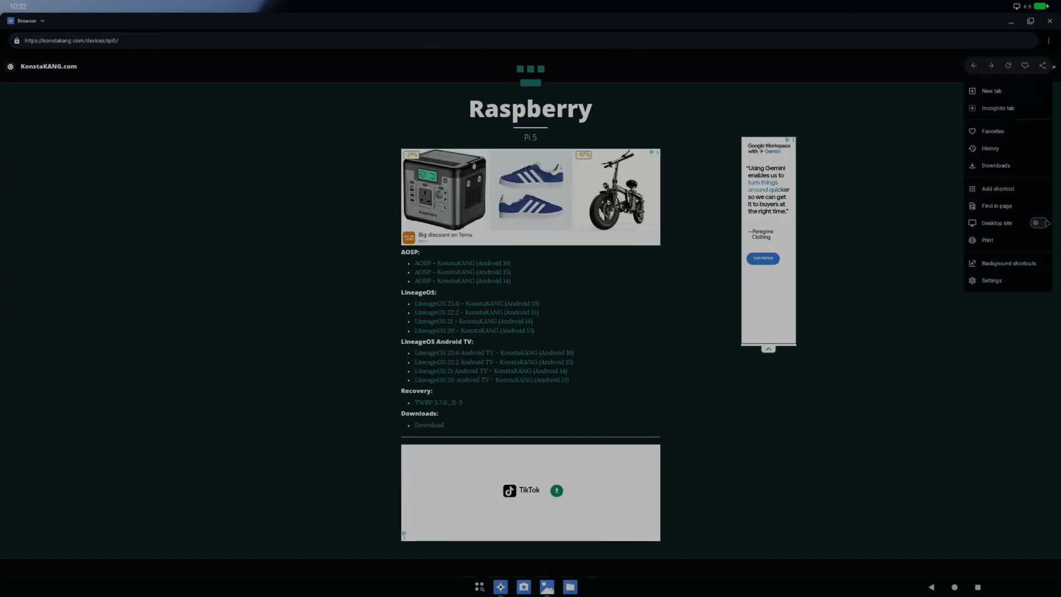
{"action": "left_click", "coordinate": [1035, 226]}
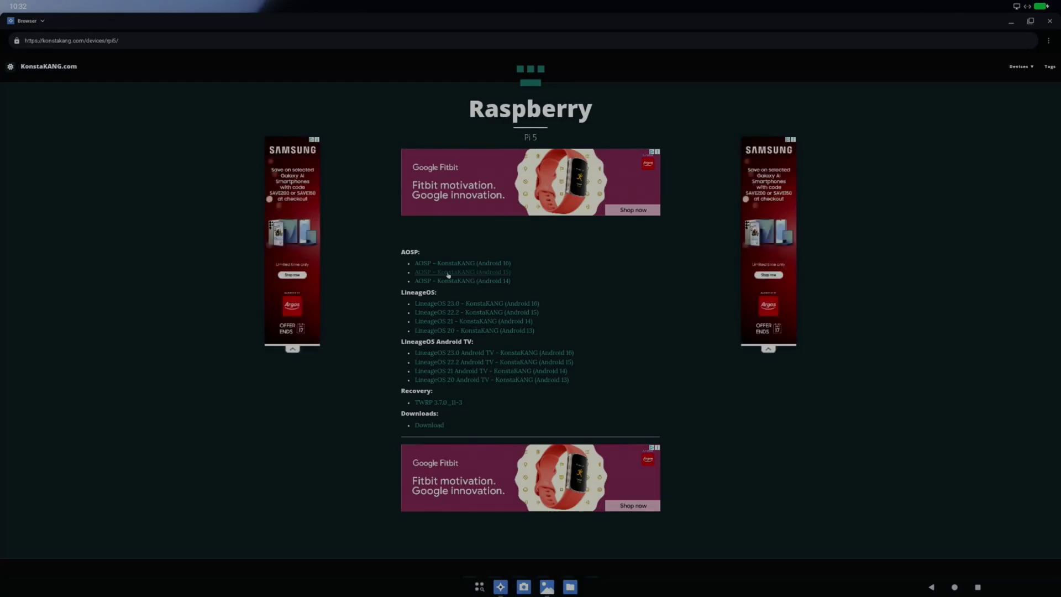
{"action": "left_click", "coordinate": [467, 263]}
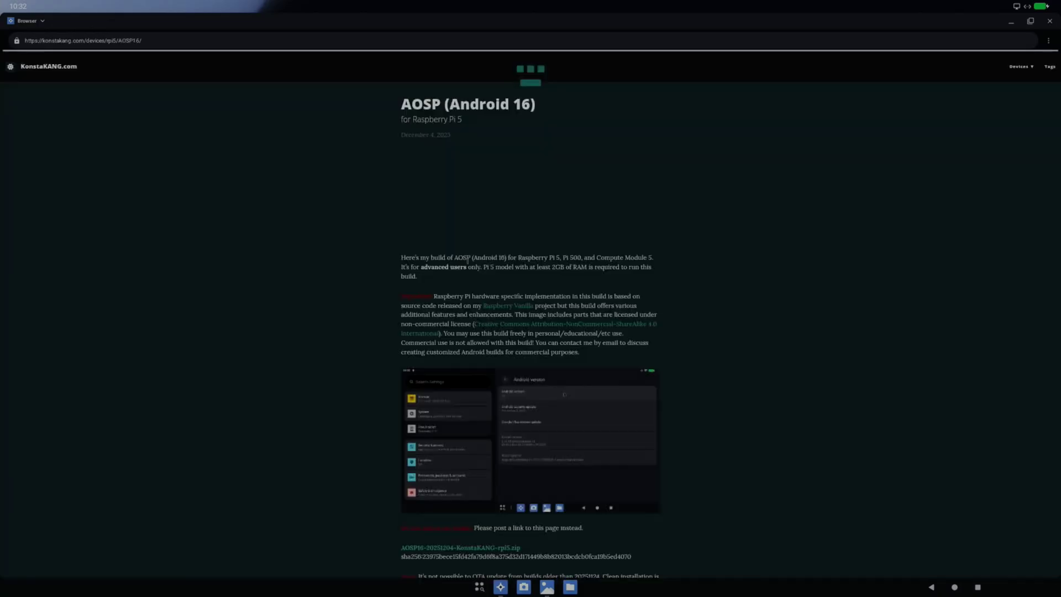
Return to Google via the address bar and put focus in its search box
{"action": "left_click", "coordinate": [1048, 40]}
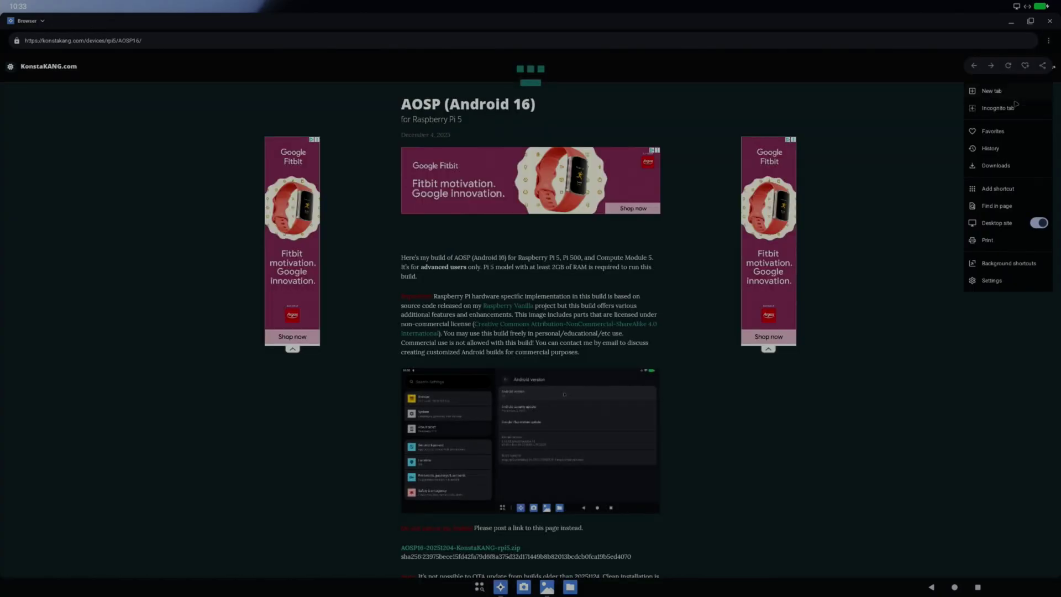
{"action": "left_click", "coordinate": [165, 36]}
{"action": "left_click", "coordinate": [165, 37]}
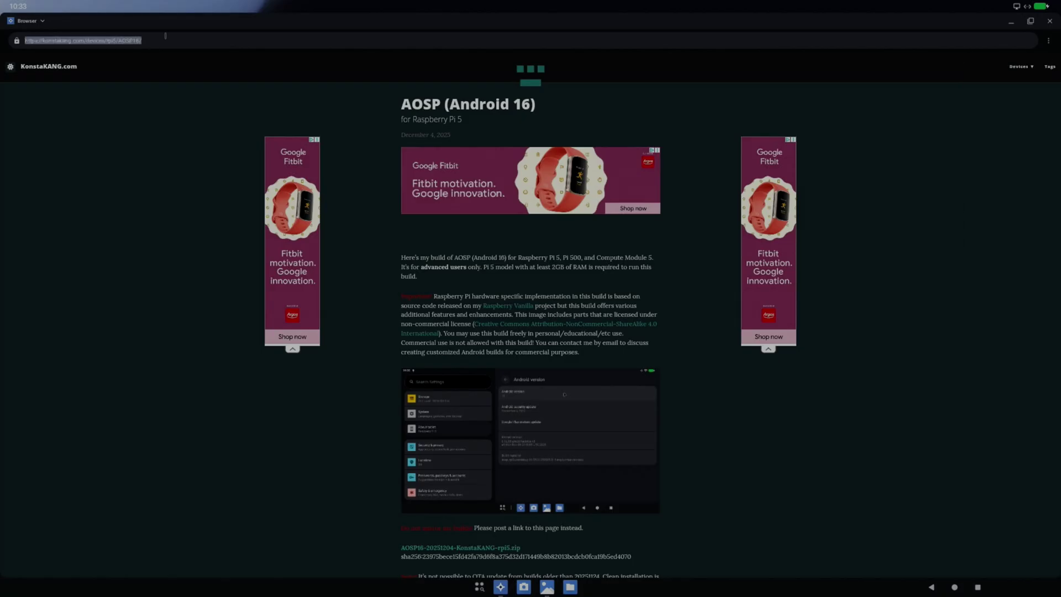
{"action": "type", "text": "google"}
{"action": "key", "text": "Return"}
{"action": "left_click", "coordinate": [259, 69]}
Search Google for 'aptoide', open en.aptoide.com and download aptoide.apk
{"action": "key", "text": "BackSpace"}
{"action": "key", "text": "BackSpace"}
{"action": "key", "text": "BackSpace"}
{"action": "key", "text": "BackSpace"}
{"action": "key", "text": "BackSpace"}
{"action": "key", "text": "BackSpace"}
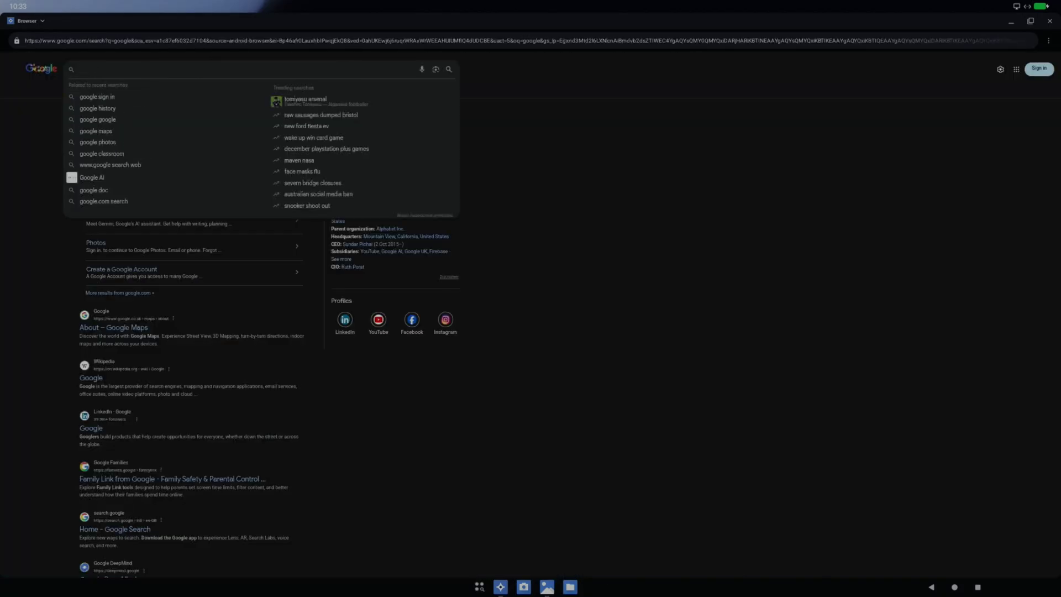
{"action": "type", "text": "aptoide"}
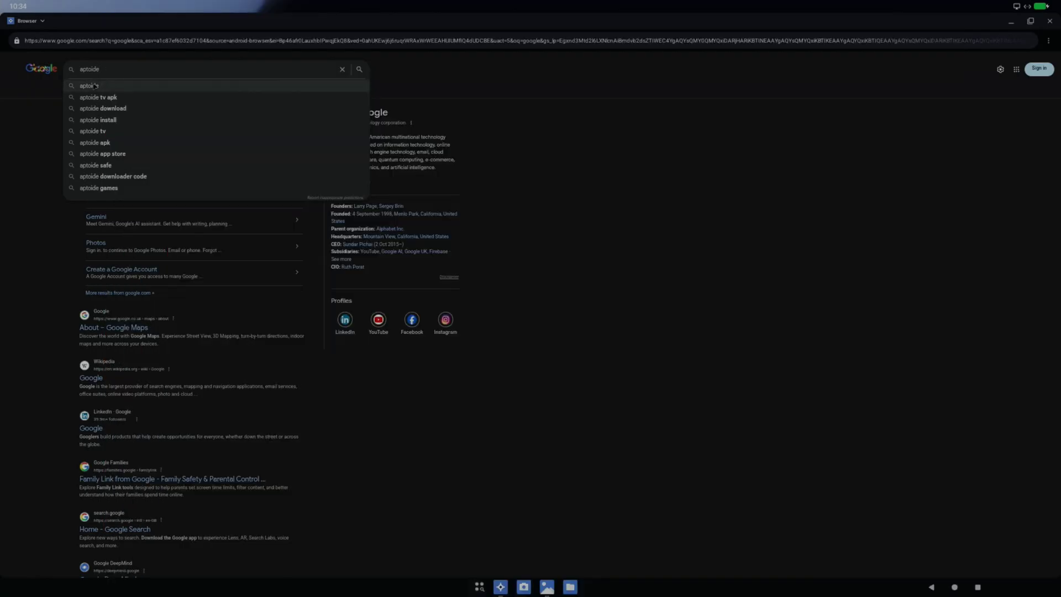
{"action": "left_click", "coordinate": [94, 87]}
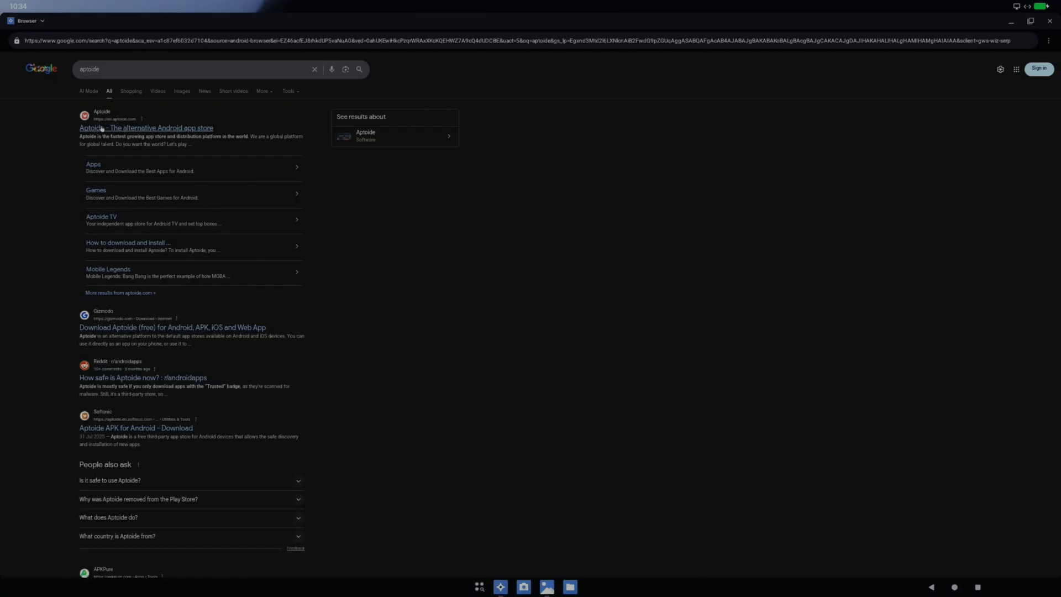
{"action": "left_click", "coordinate": [102, 128]}
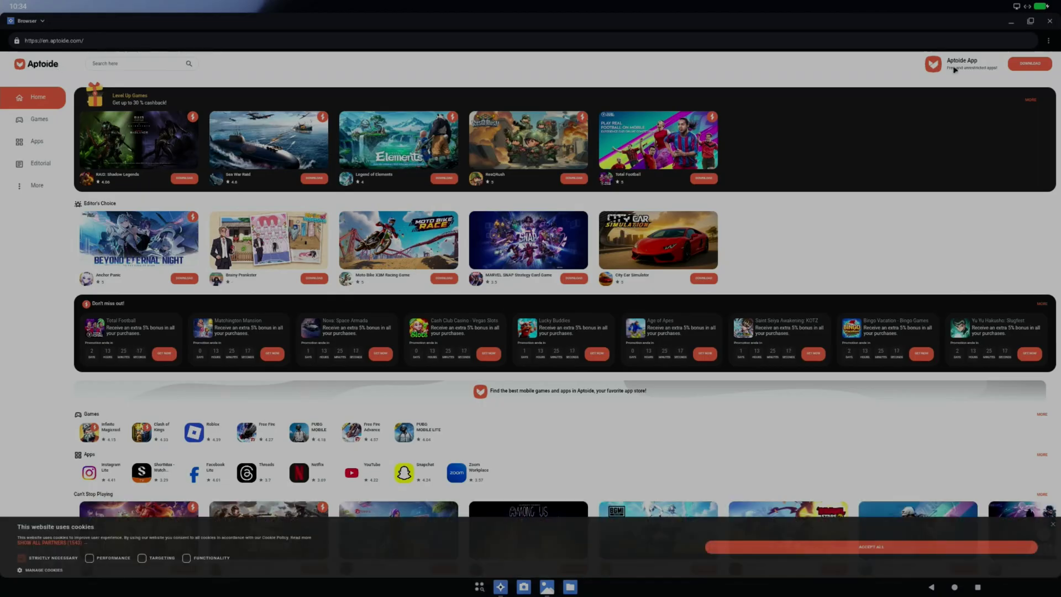
{"action": "left_click", "coordinate": [1029, 65]}
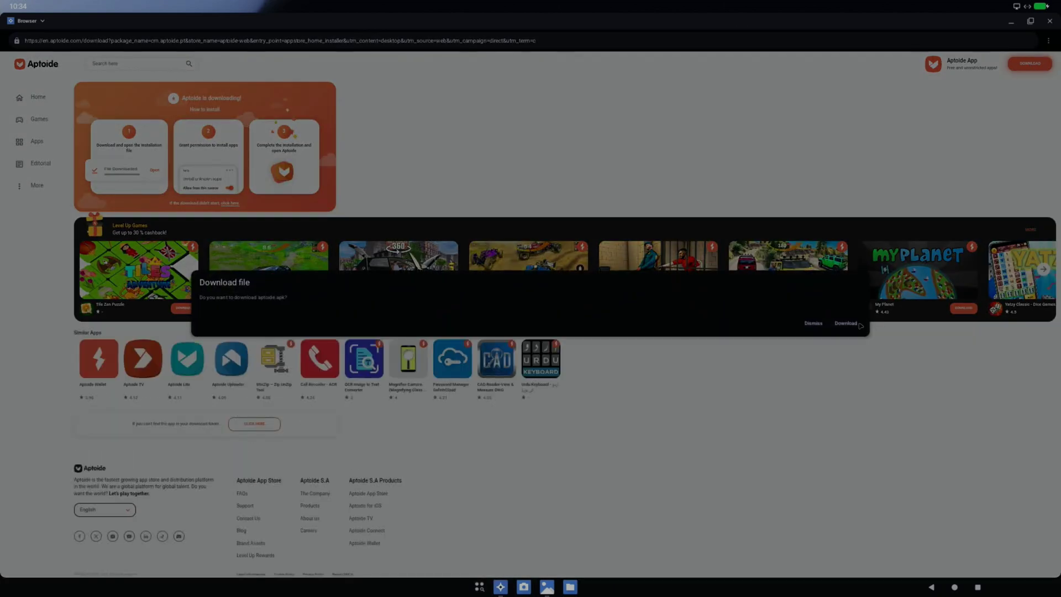
{"action": "left_click", "coordinate": [851, 325]}
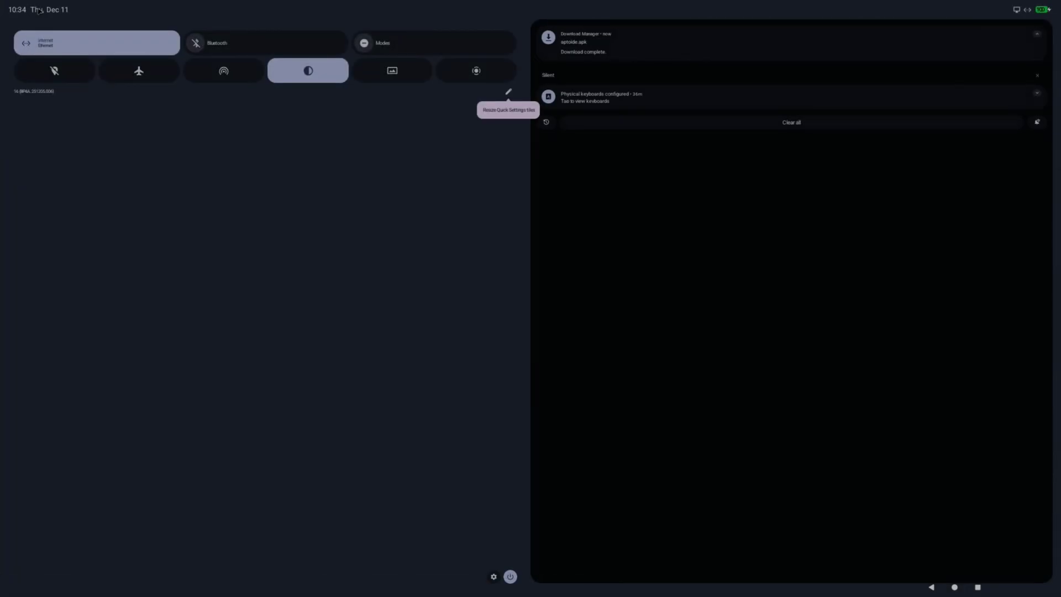
Open the aptoide.apk download and turn on 'Allow from this source' for Browser
{"action": "left_click", "coordinate": [593, 52]}
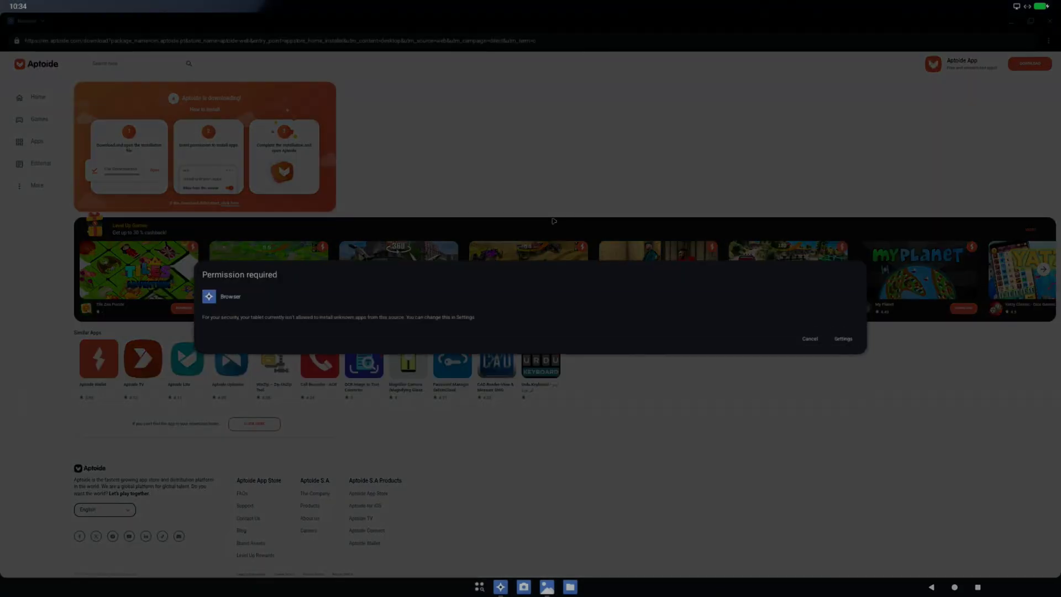
{"action": "left_click", "coordinate": [843, 327]}
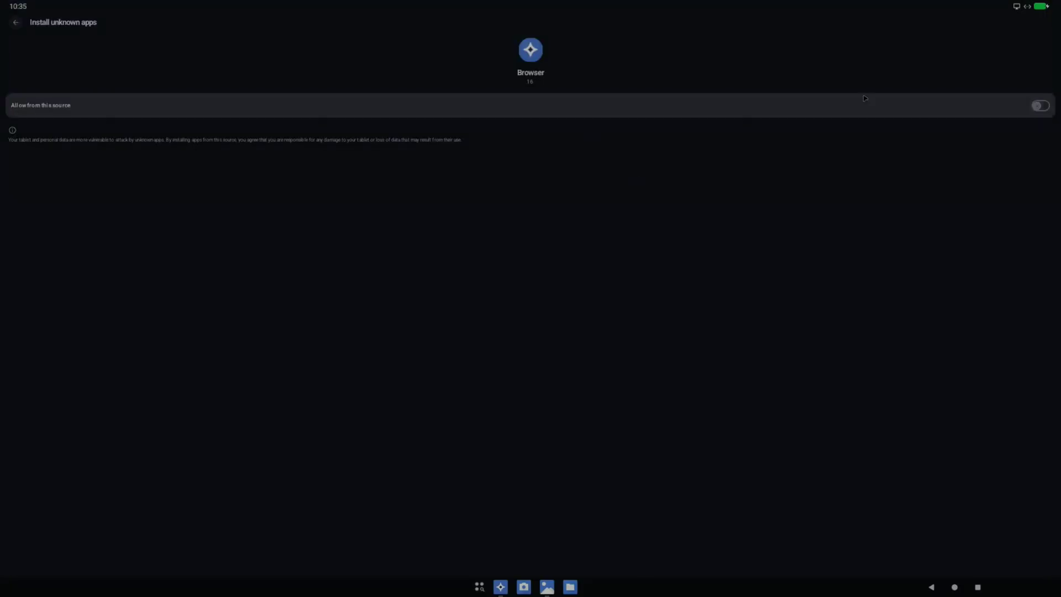
{"action": "left_click", "coordinate": [1042, 108]}
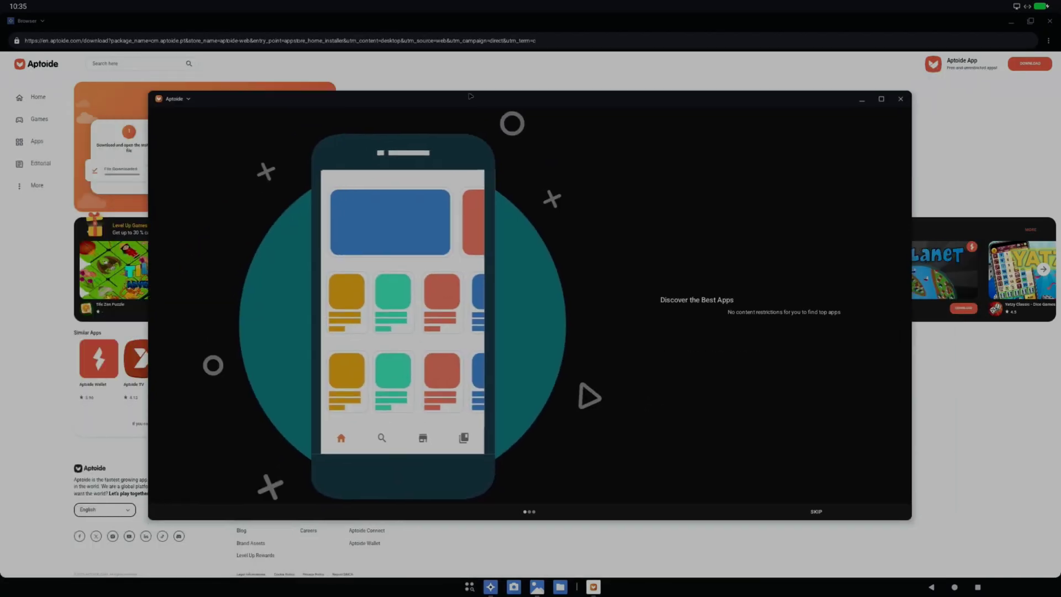
Close the browser, skip Aptoide's onboarding, search 'brave browser' and install Brave Private Web Browser
{"action": "left_click", "coordinate": [1047, 22]}
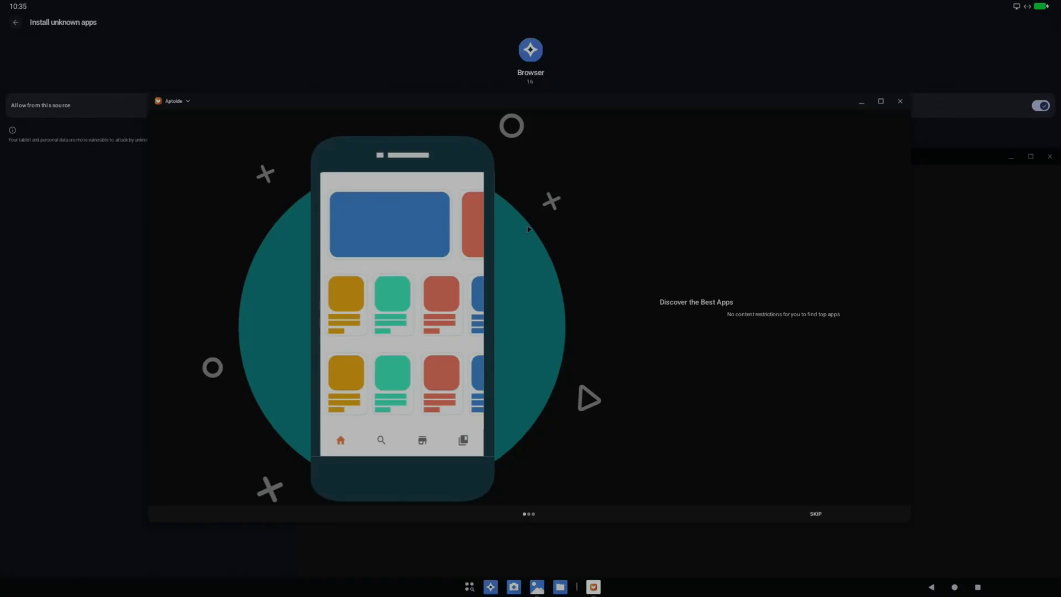
{"action": "left_click", "coordinate": [829, 514]}
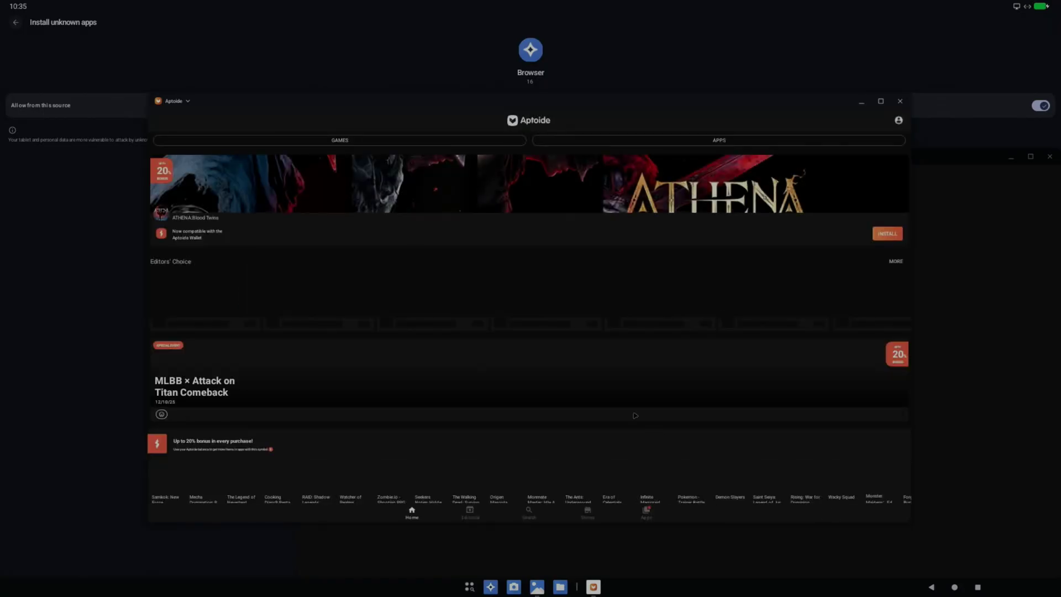
{"action": "left_click", "coordinate": [531, 519]}
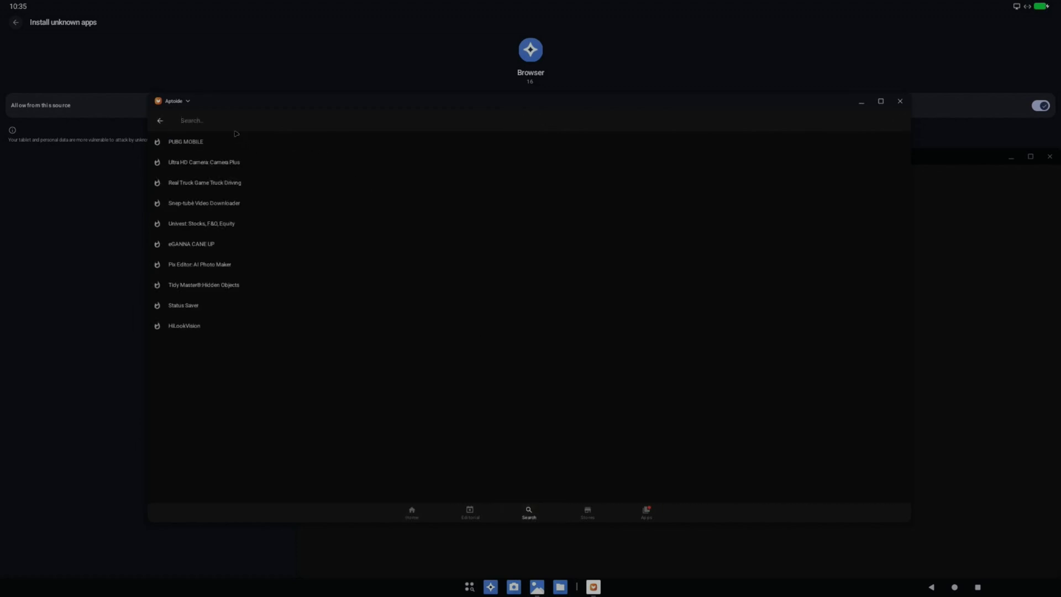
{"action": "type", "text": "brave"}
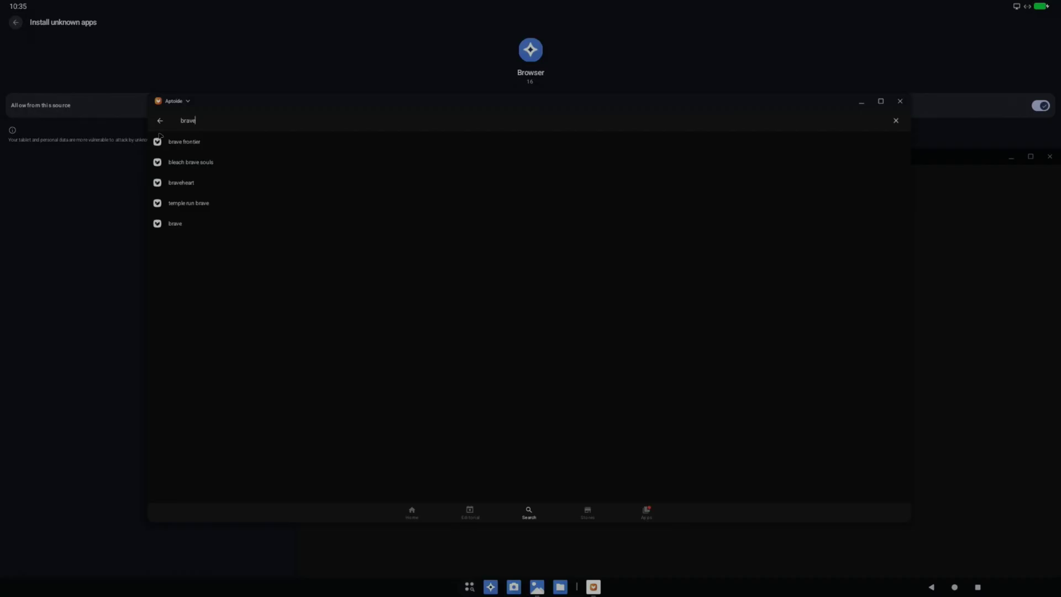
{"action": "type", "text": " browser"}
{"action": "key", "text": "Return"}
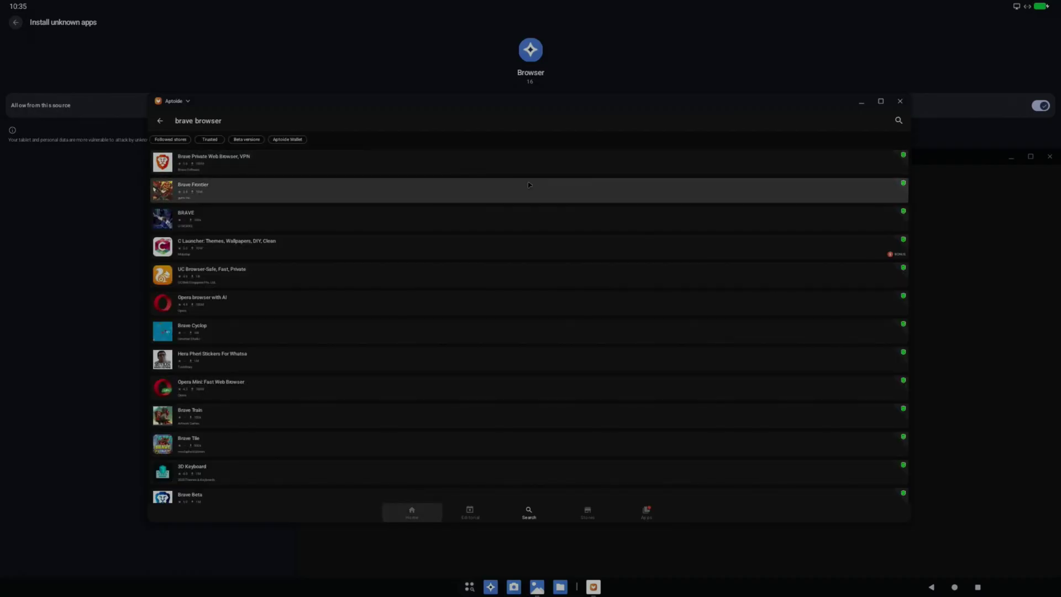
{"action": "left_click", "coordinate": [712, 175]}
{"action": "left_click", "coordinate": [544, 209]}
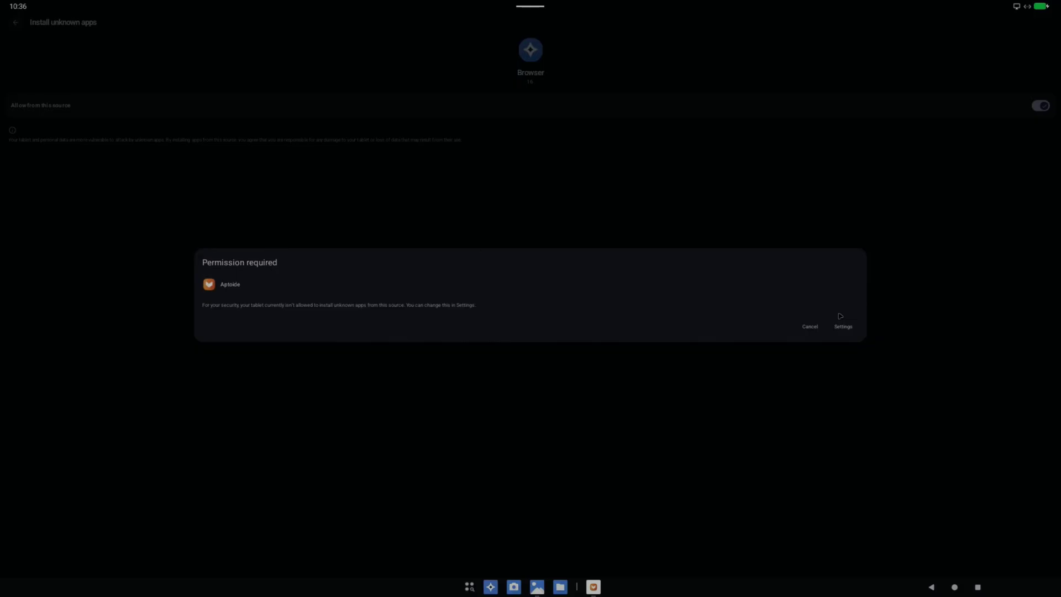
Turn on 'Allow from this source' for Aptoide in the install-unknown-apps setting
{"action": "left_click", "coordinate": [843, 326]}
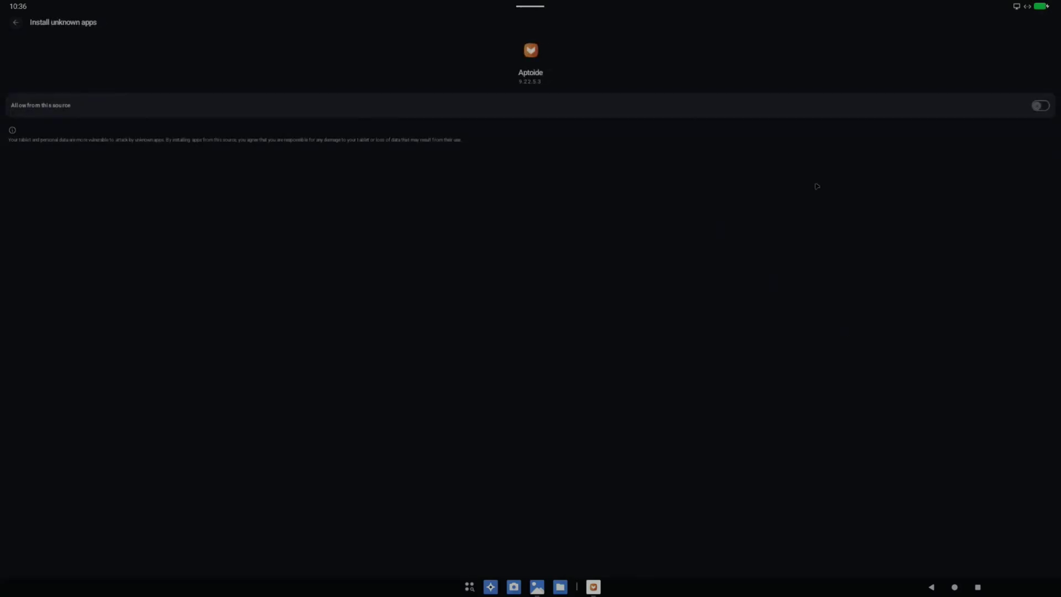
{"action": "left_click", "coordinate": [1040, 106]}
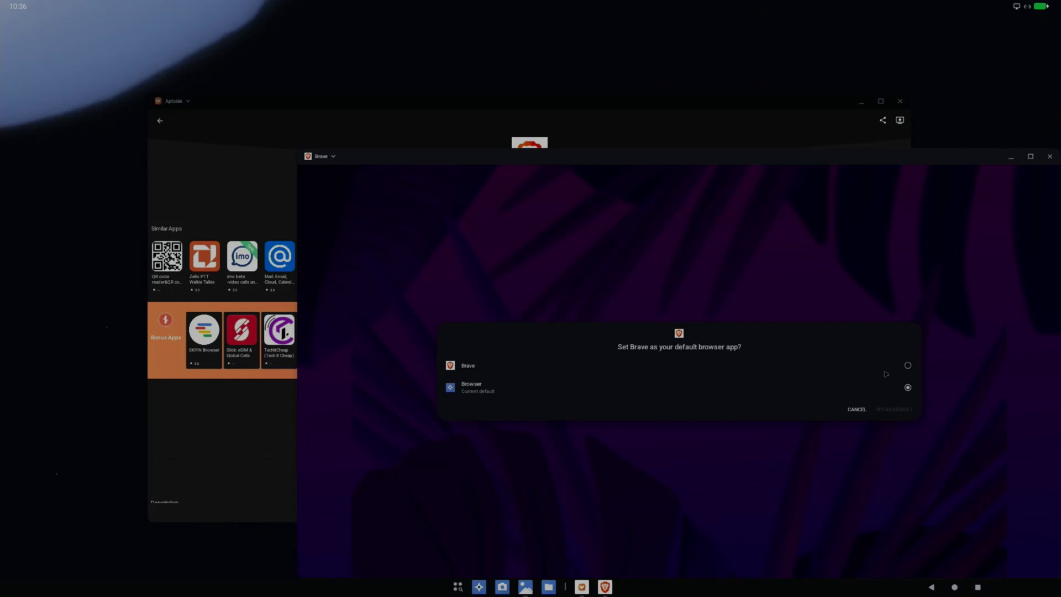
Make Brave the default browser, maximize its window, and return to the AOSP (Android 16) page
{"action": "left_click", "coordinate": [907, 367]}
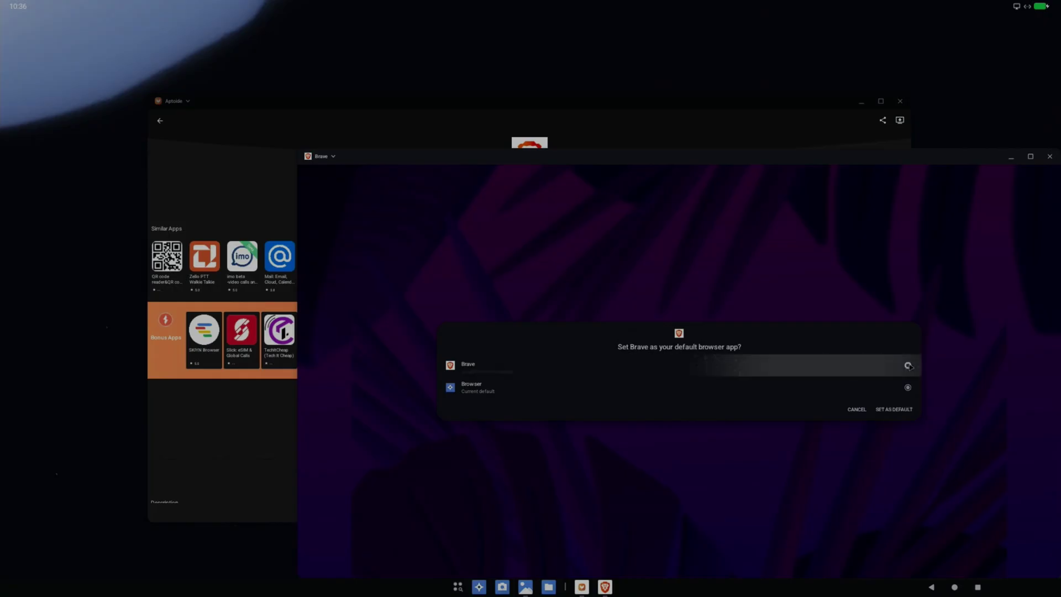
{"action": "left_click", "coordinate": [893, 411]}
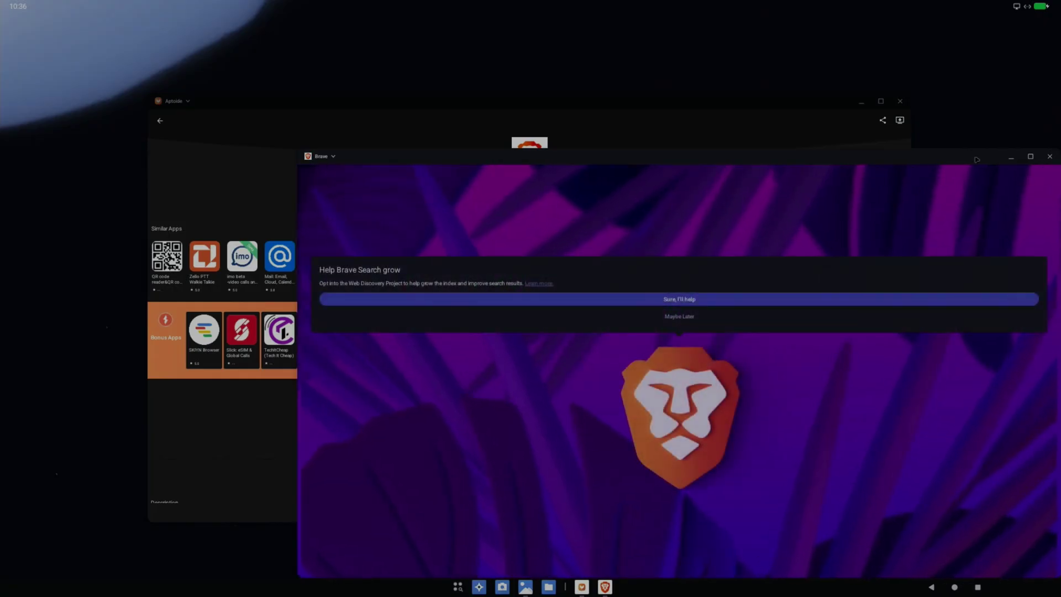
{"action": "left_click", "coordinate": [1028, 158]}
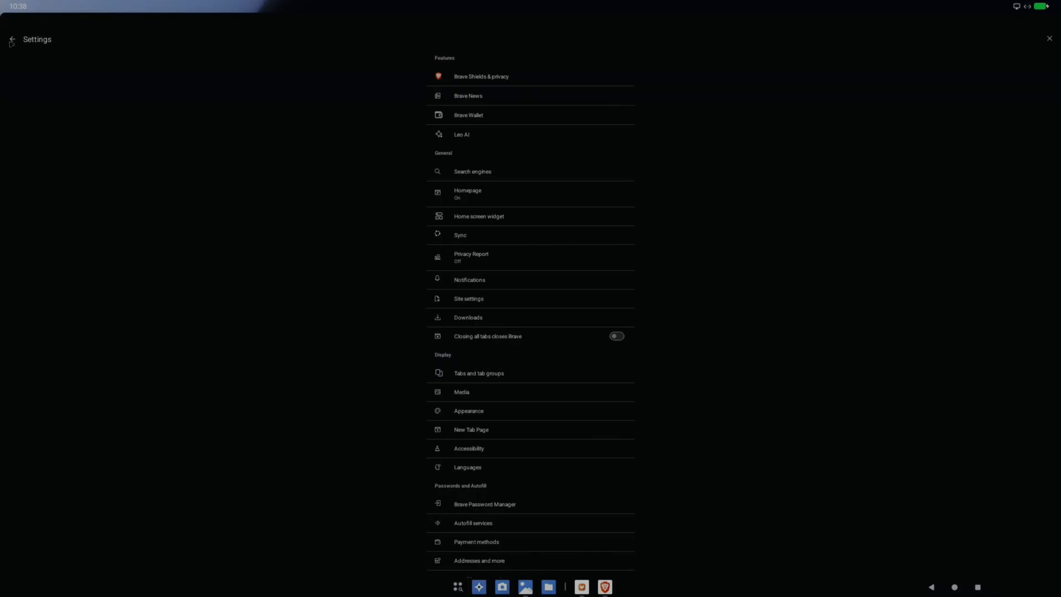
{"action": "left_click", "coordinate": [11, 40]}
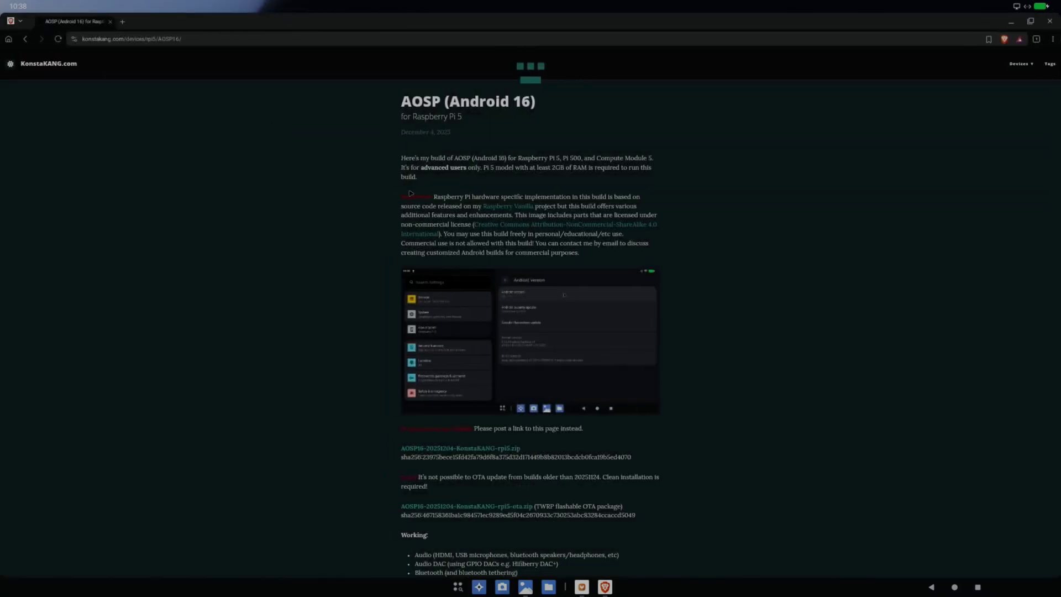
Scroll down the FAQ to the SSH, USB/NVMe boot and TWRP recovery answers
{"action": "scroll", "coordinate": [411, 193], "scroll_direction": "down", "scroll_amount": 5}
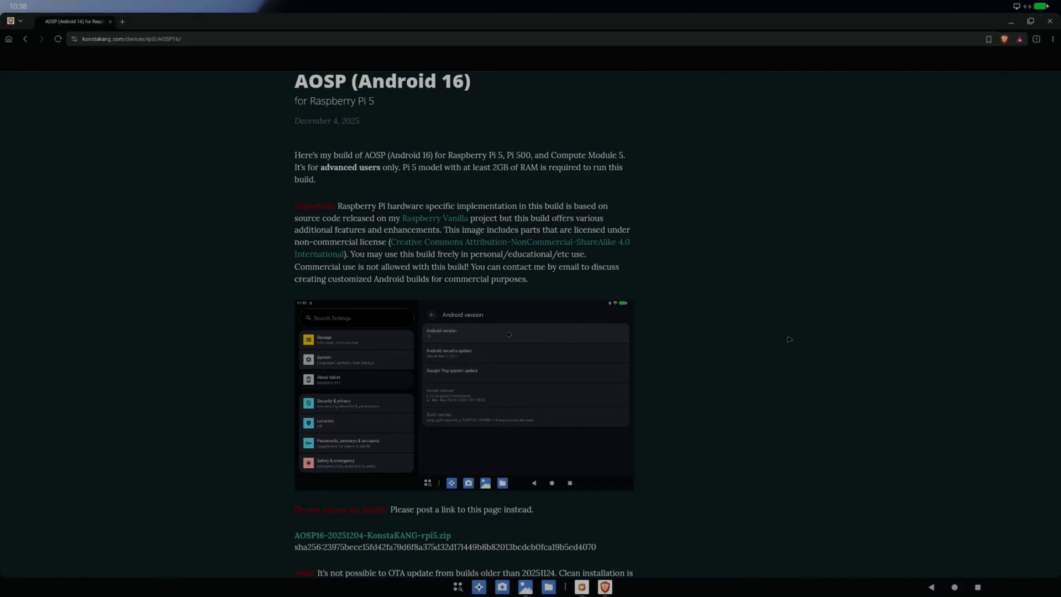
{"action": "scroll", "coordinate": [790, 338], "scroll_direction": "down", "scroll_amount": 7}
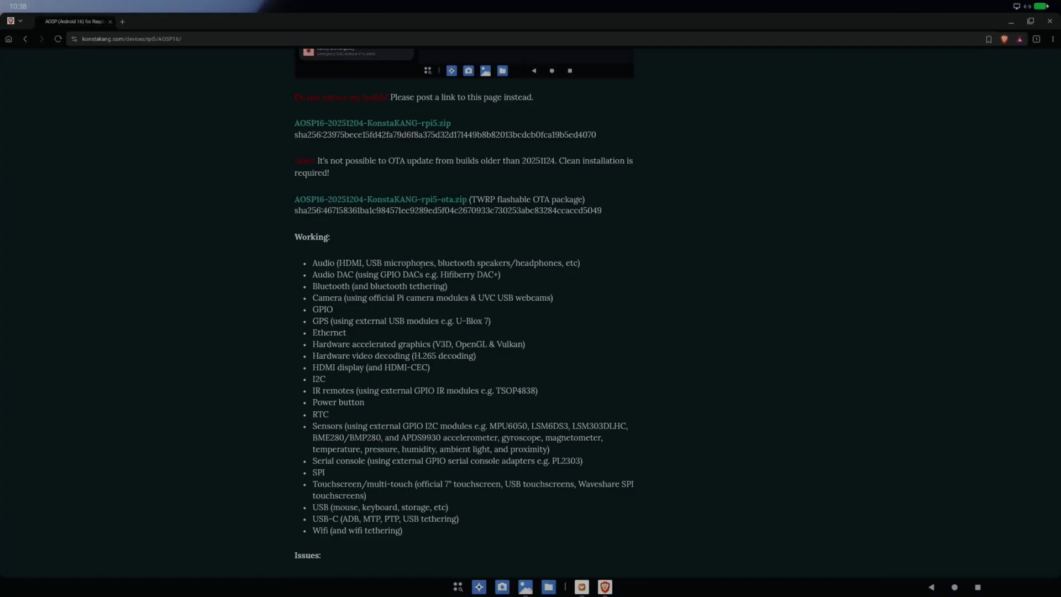
{"action": "scroll", "coordinate": [421, 265], "scroll_direction": "down", "scroll_amount": 4}
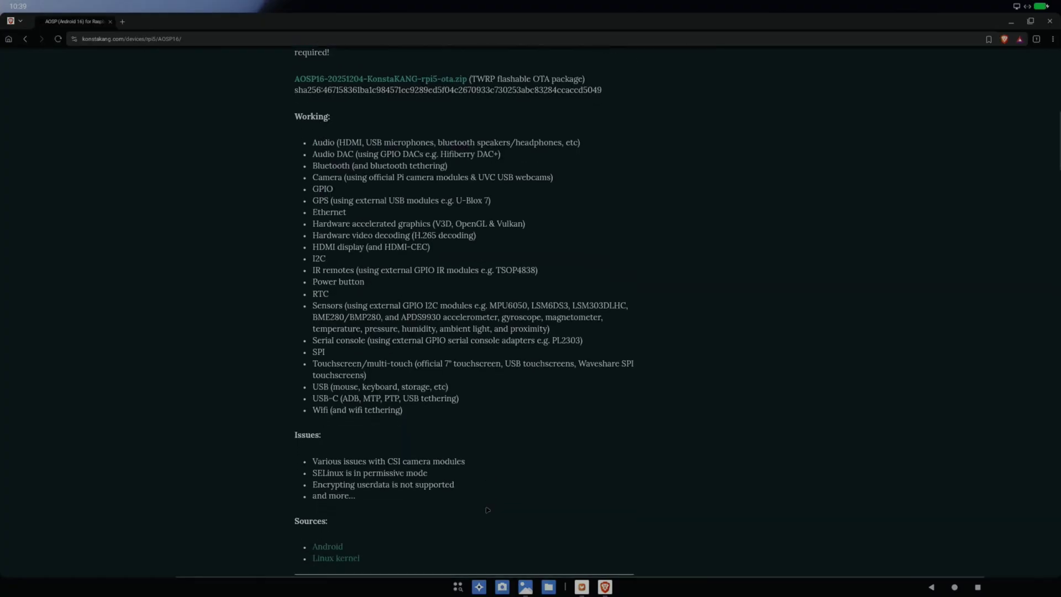
{"action": "scroll", "coordinate": [488, 510], "scroll_direction": "down", "scroll_amount": 15}
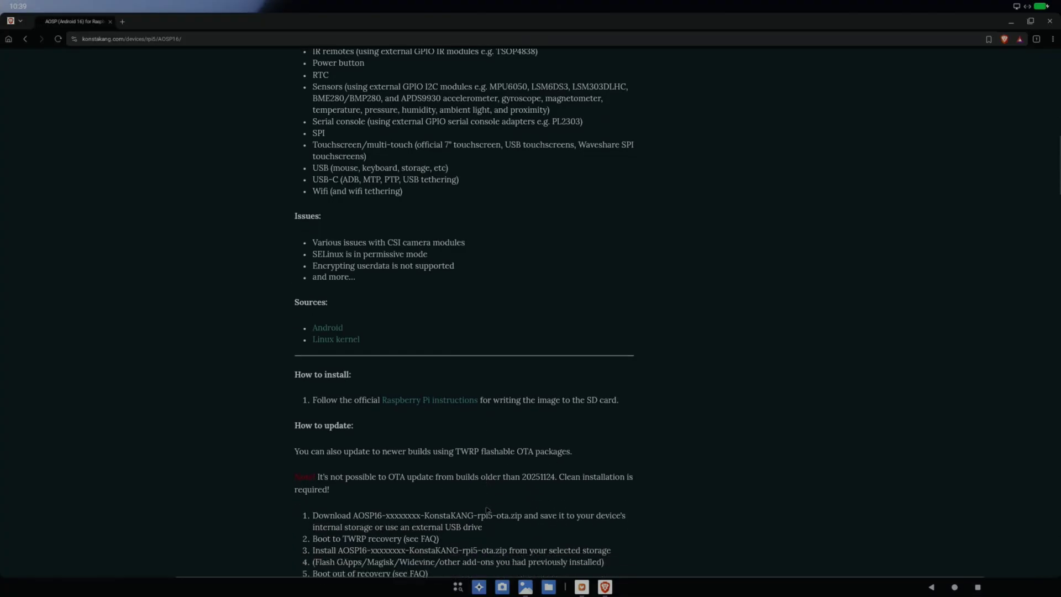
{"action": "scroll", "coordinate": [487, 509], "scroll_direction": "down", "scroll_amount": 12}
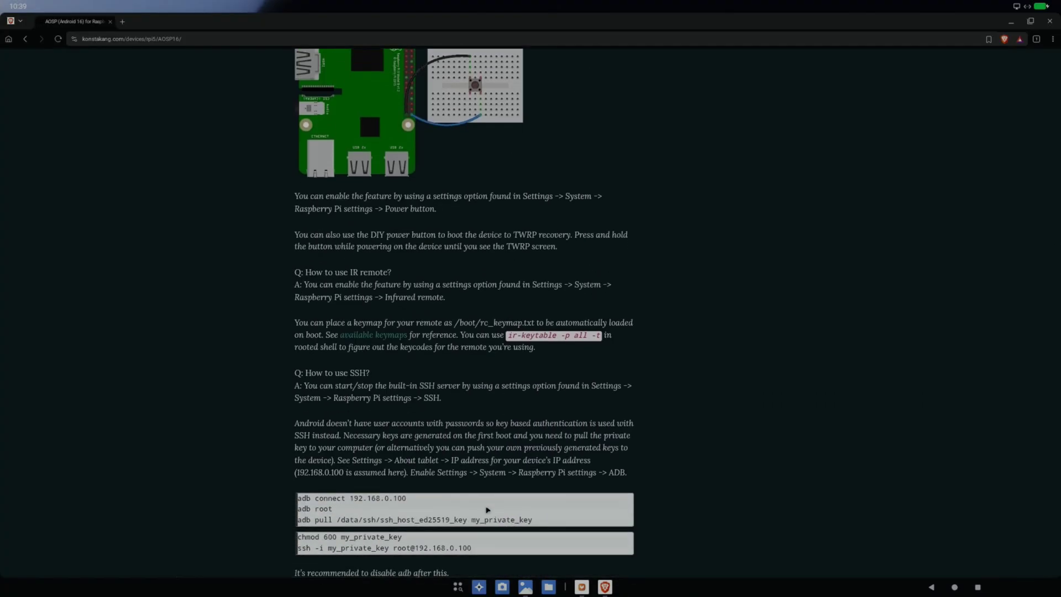
{"action": "scroll", "coordinate": [488, 509], "scroll_direction": "up", "scroll_amount": 3}
{"action": "scroll", "coordinate": [487, 510], "scroll_direction": "down", "scroll_amount": 4}
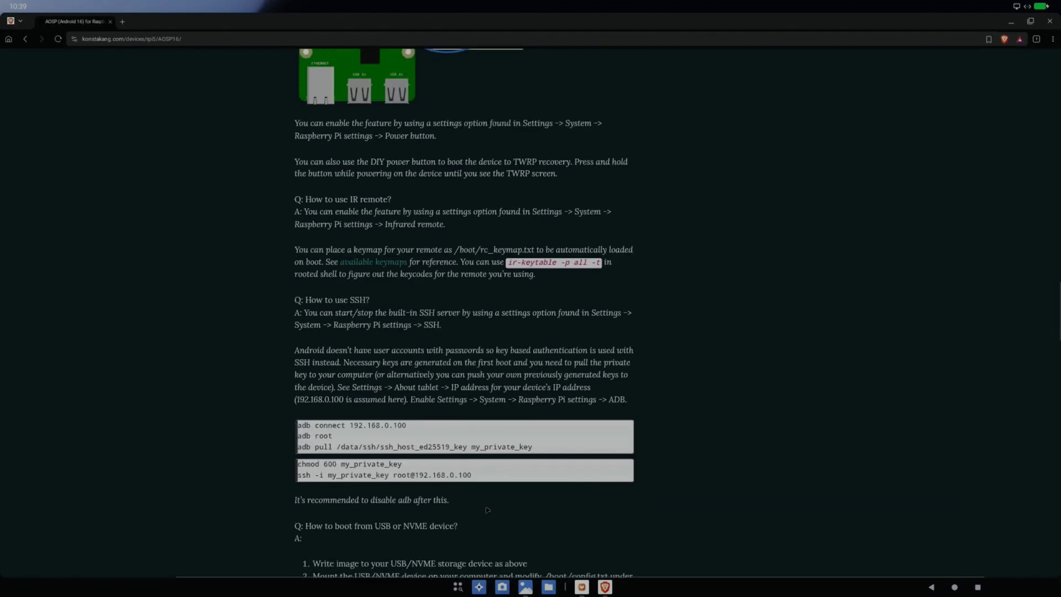
{"action": "scroll", "coordinate": [487, 509], "scroll_direction": "down", "scroll_amount": 4}
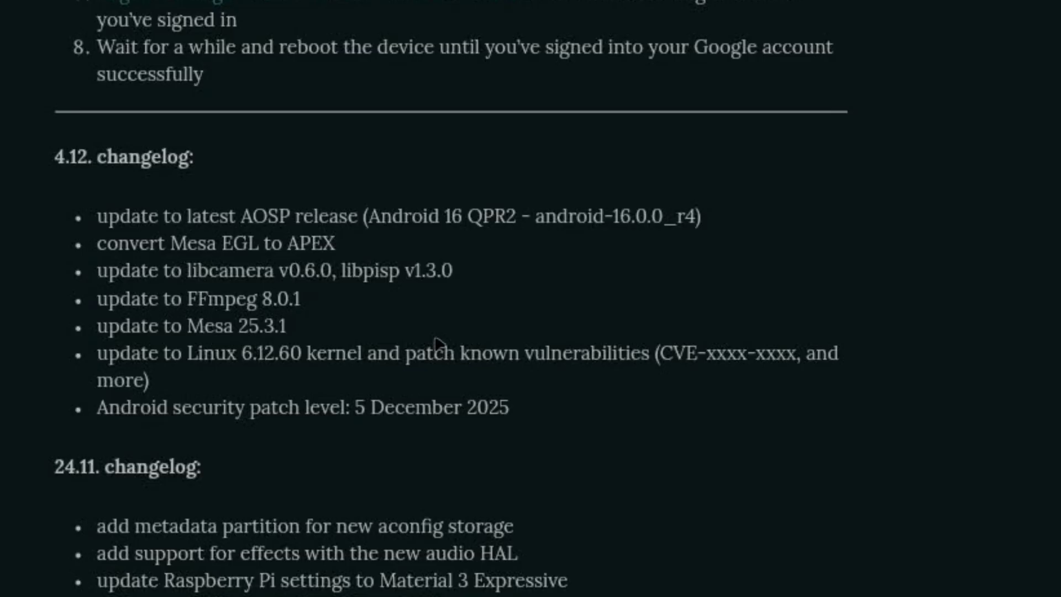
Scroll past the 4.12, 24.11 and 17.11 changelog entries, then back up to the intro
{"action": "scroll", "coordinate": [437, 343], "scroll_direction": "down", "scroll_amount": 6}
{"action": "scroll", "coordinate": [439, 344], "scroll_direction": "up", "scroll_amount": 8}
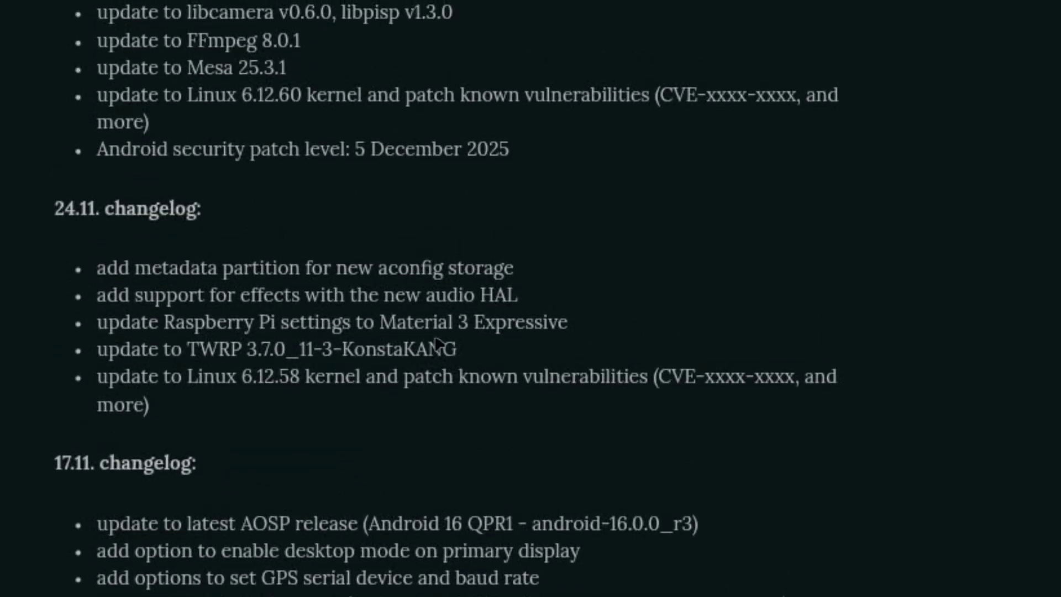
{"action": "scroll", "coordinate": [438, 343], "scroll_direction": "up", "scroll_amount": 15}
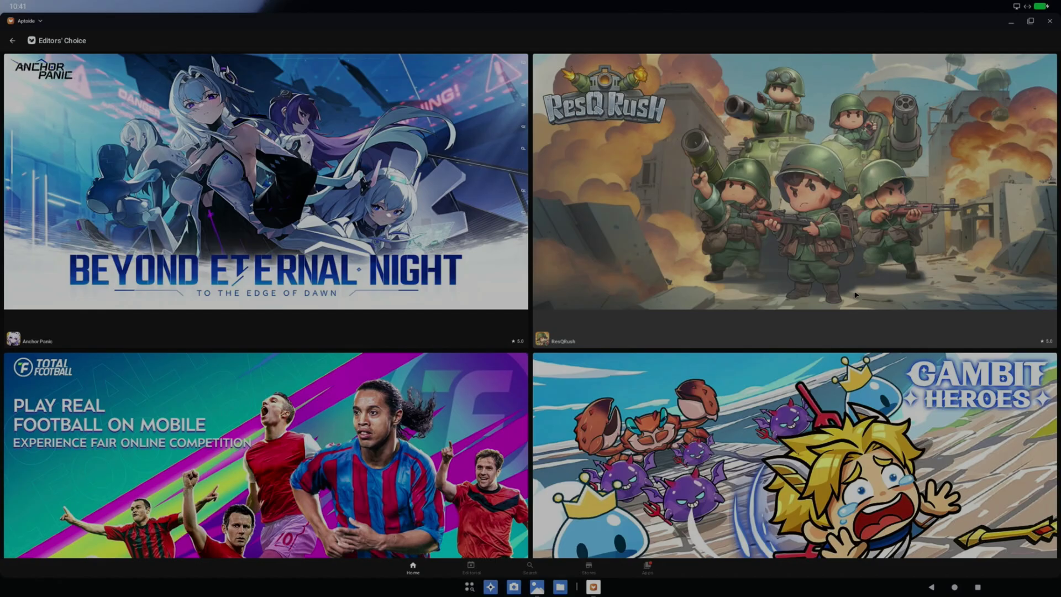
Open the Shadowgun Legends: Online FPS result and confirm its installation
{"action": "scroll", "coordinate": [531, 304], "scroll_direction": "down", "scroll_amount": 3}
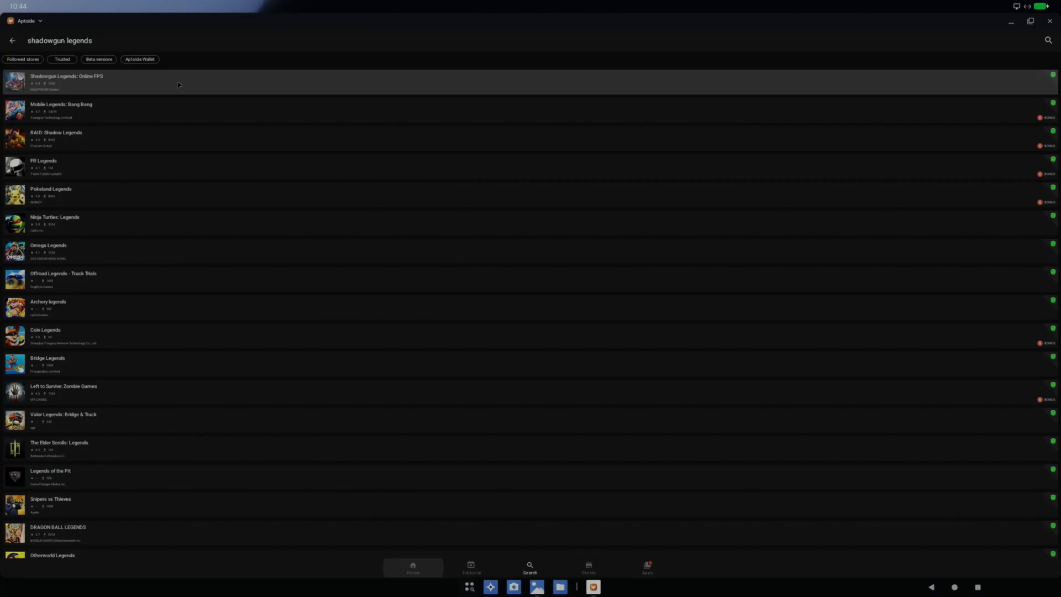
{"action": "left_click", "coordinate": [179, 85]}
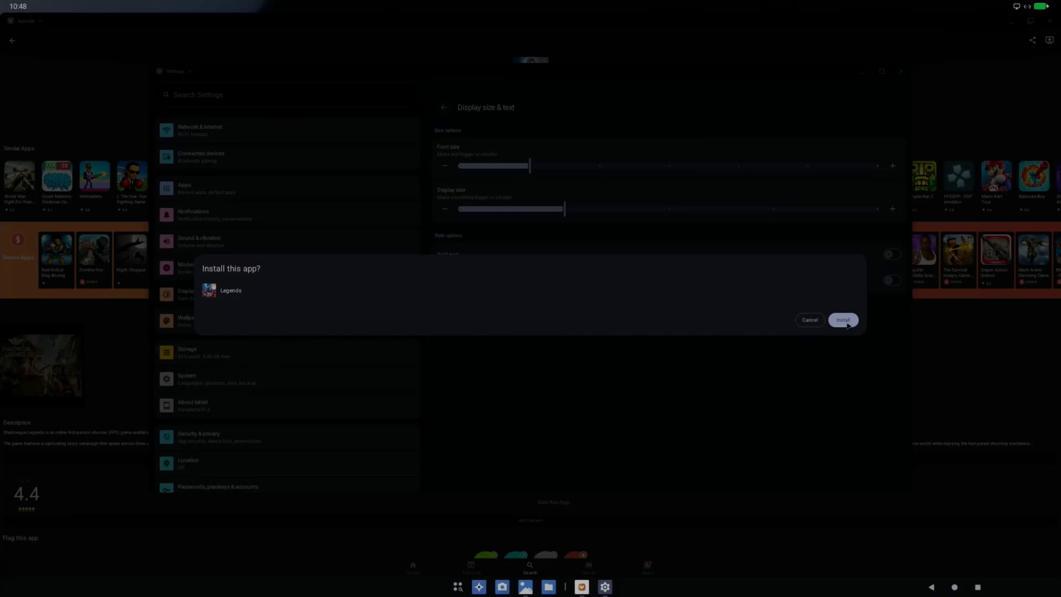
{"action": "left_click", "coordinate": [843, 320]}
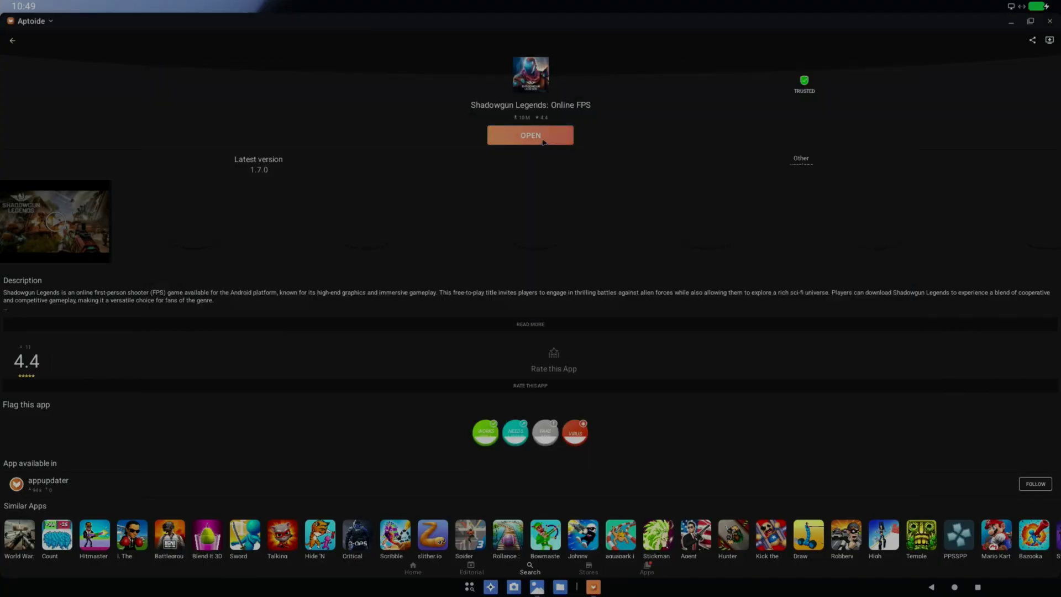
Launch Shadowgun Legends, then dismiss the 'Something went wrong' error and exit the game
{"action": "left_click", "coordinate": [543, 142]}
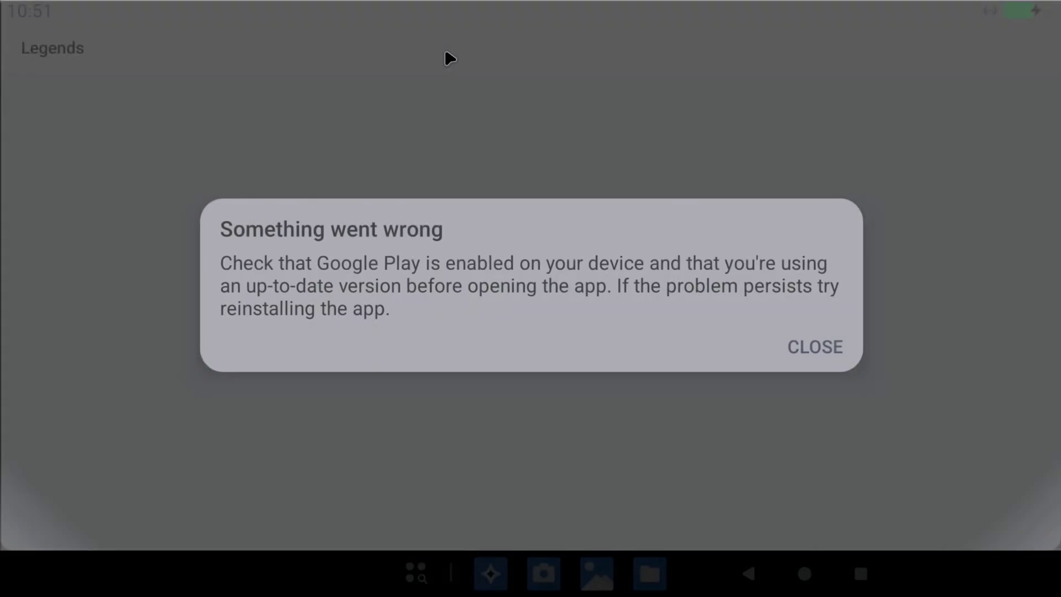
{"action": "key", "text": "Escape"}
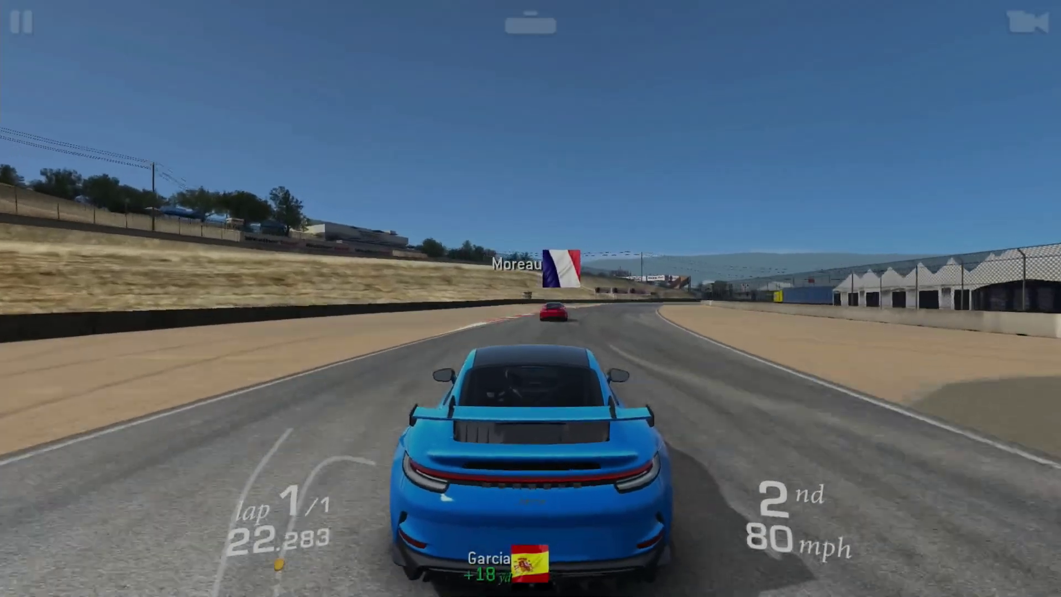
Cycle the Real Racing 3 camera from chase through bumper and hood views to cockpit view
{"action": "key", "text": "c"}
{"action": "key", "text": "c"}
{"action": "key", "text": "c"}
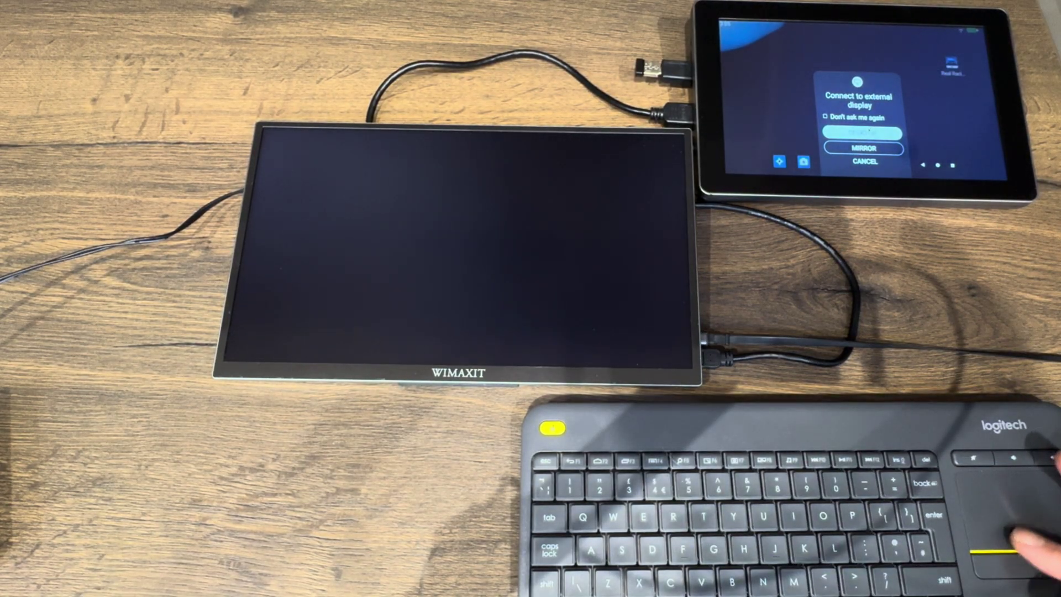
Extend the desktop onto the external monitor, then power off the Raspberry Pi 5 from quick settings
{"action": "left_click", "coordinate": [868, 132]}
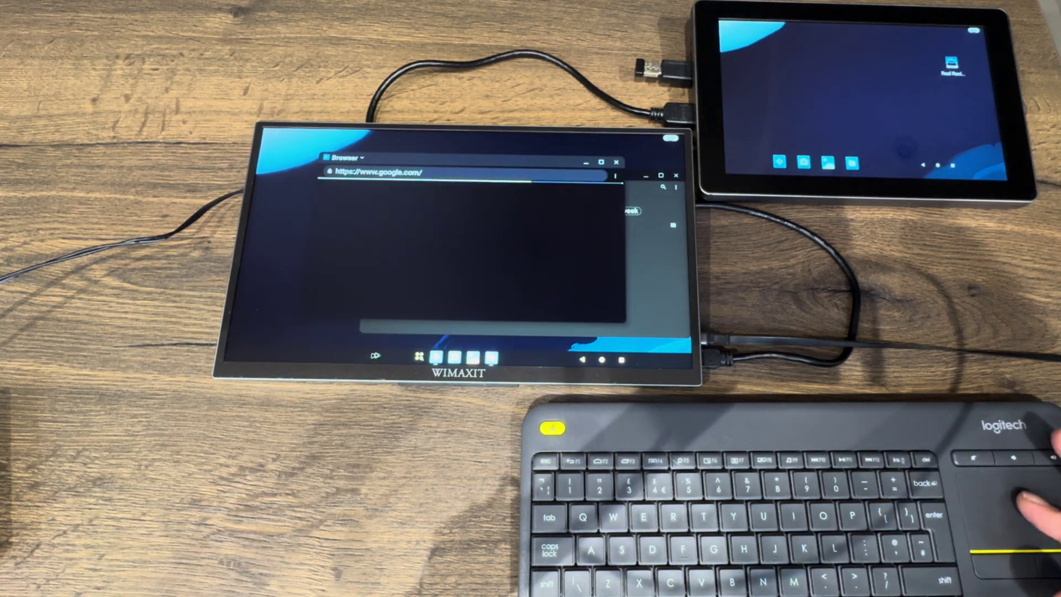
{"action": "key", "text": "super"}
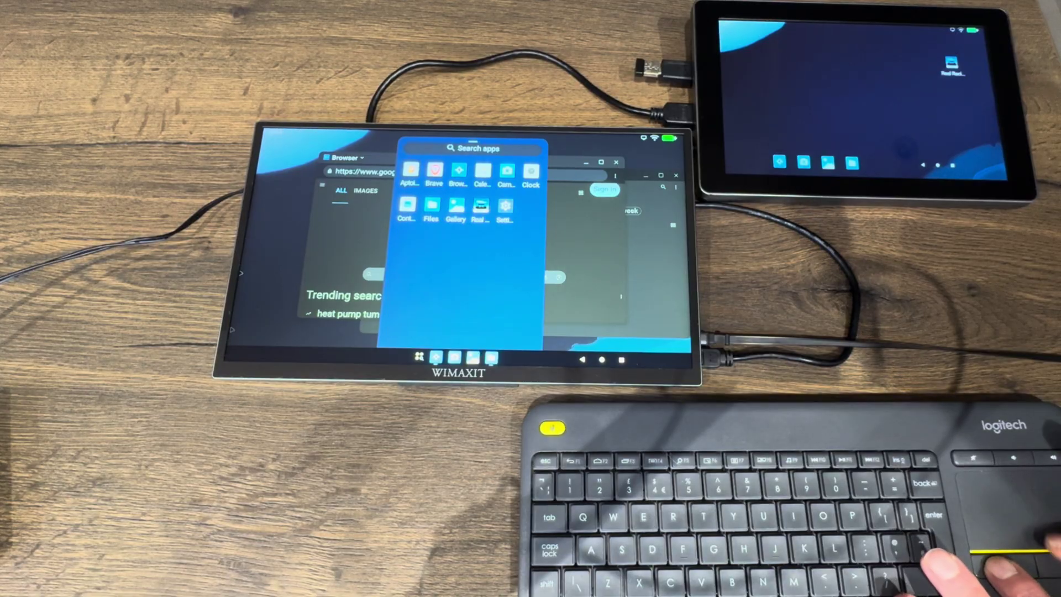
{"action": "left_click", "coordinate": [268, 133]}
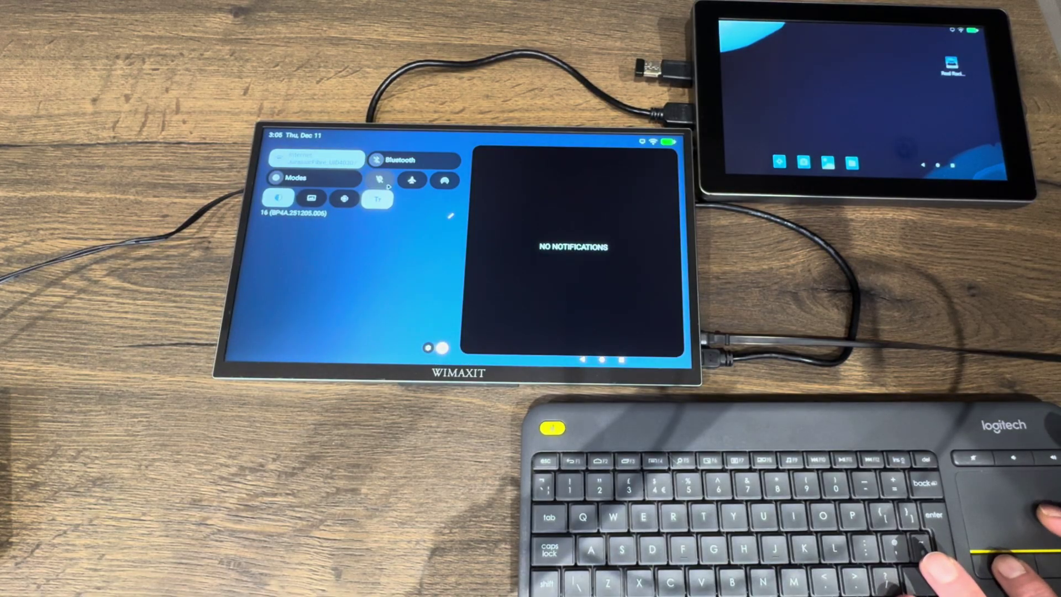
{"action": "left_click", "coordinate": [451, 215]}
{"action": "left_click", "coordinate": [450, 231]}
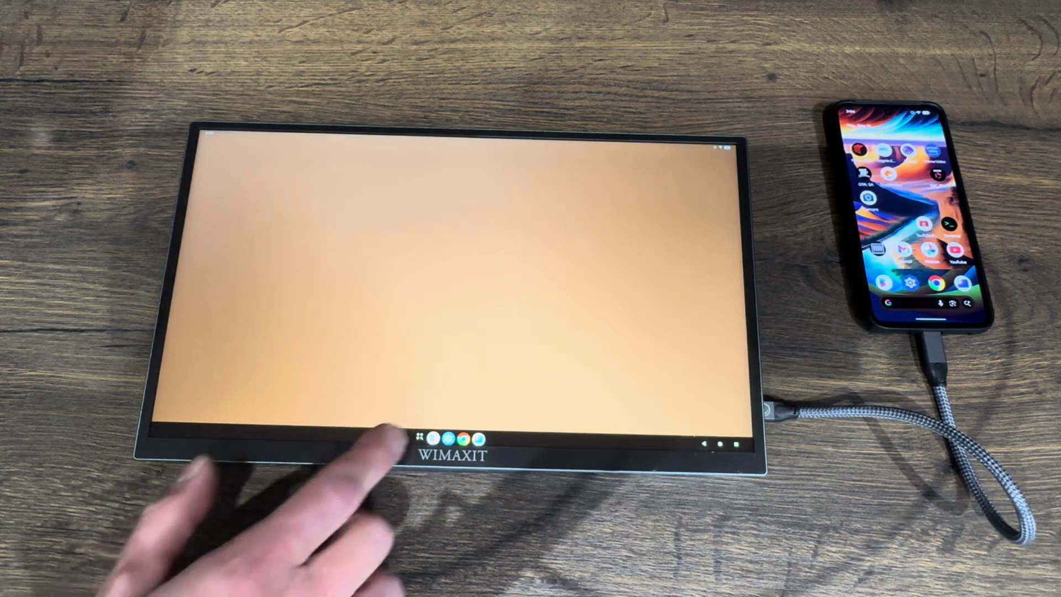
On the Pixel's external display, check the app drawer, quick settings and power menu, then dismiss them
{"action": "left_click", "coordinate": [420, 436]}
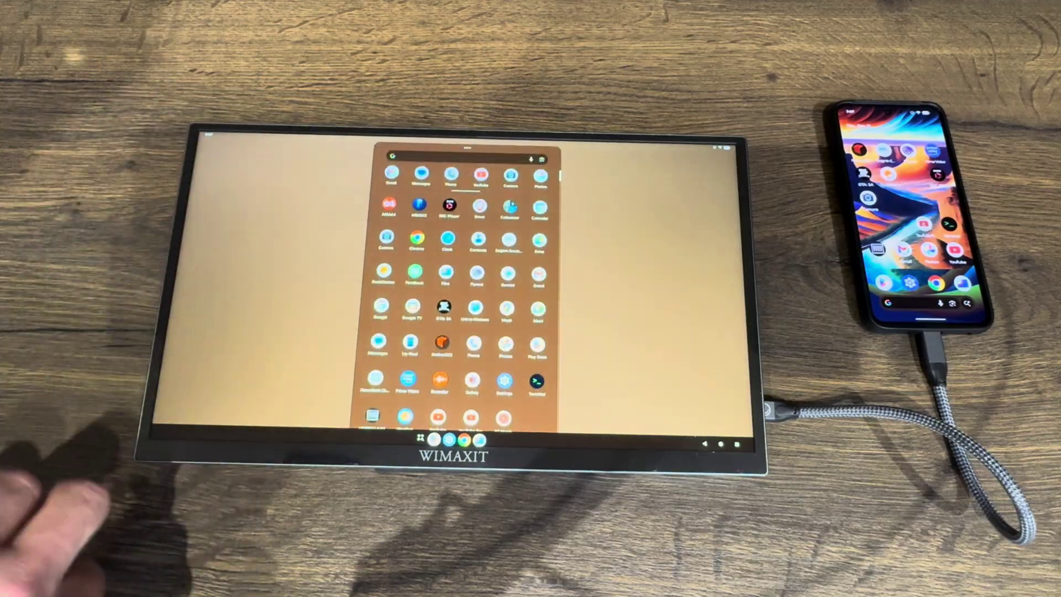
{"action": "left_click", "coordinate": [248, 339]}
{"action": "left_click_drag", "start_coordinate": [225, 142], "coordinate": [165, 378]}
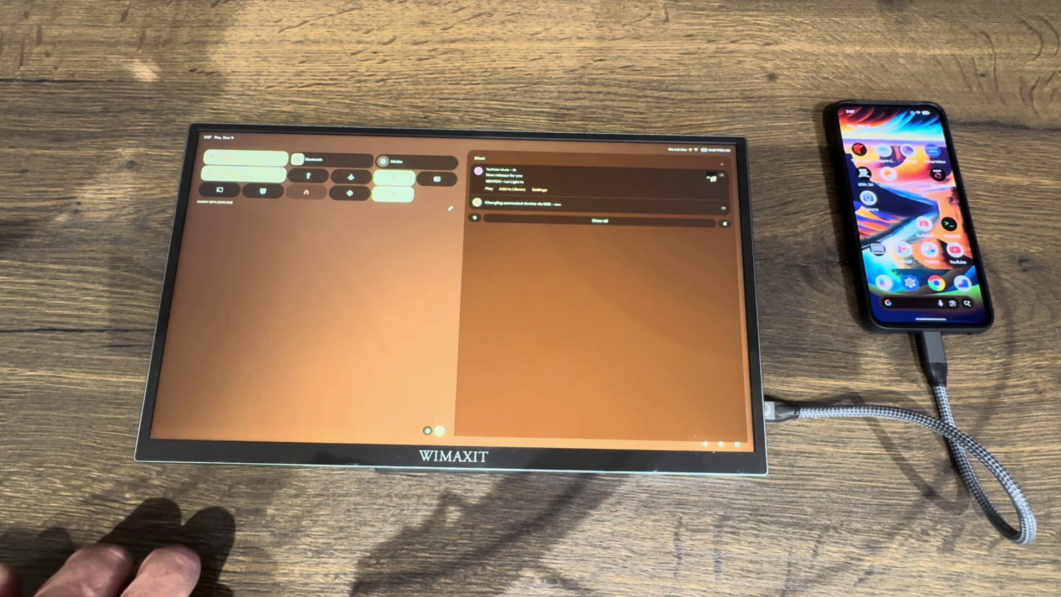
{"action": "left_click", "coordinate": [427, 430]}
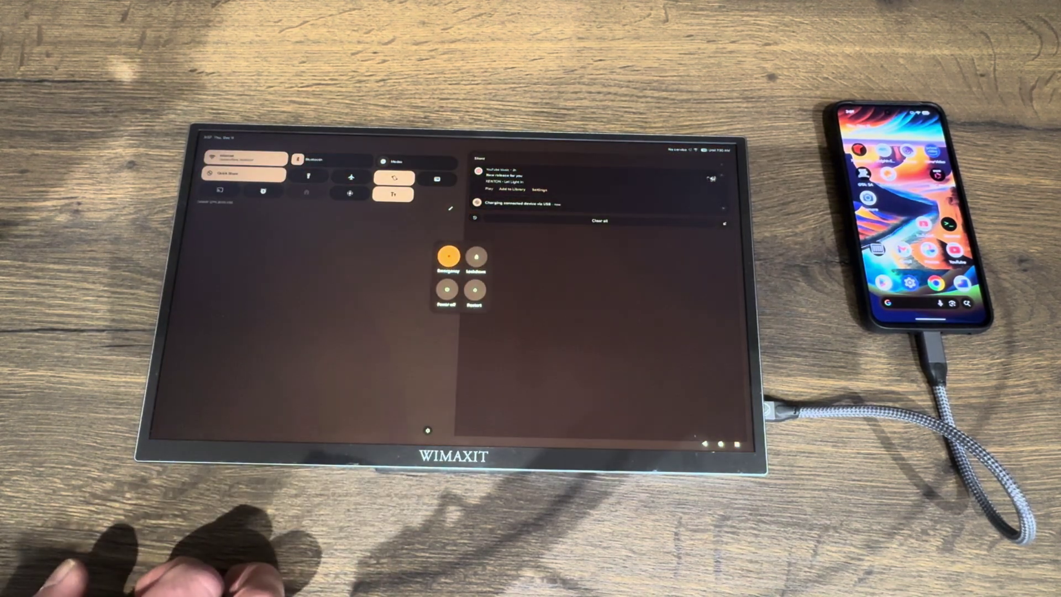
{"action": "left_click", "coordinate": [423, 309]}
{"action": "left_click", "coordinate": [365, 353]}
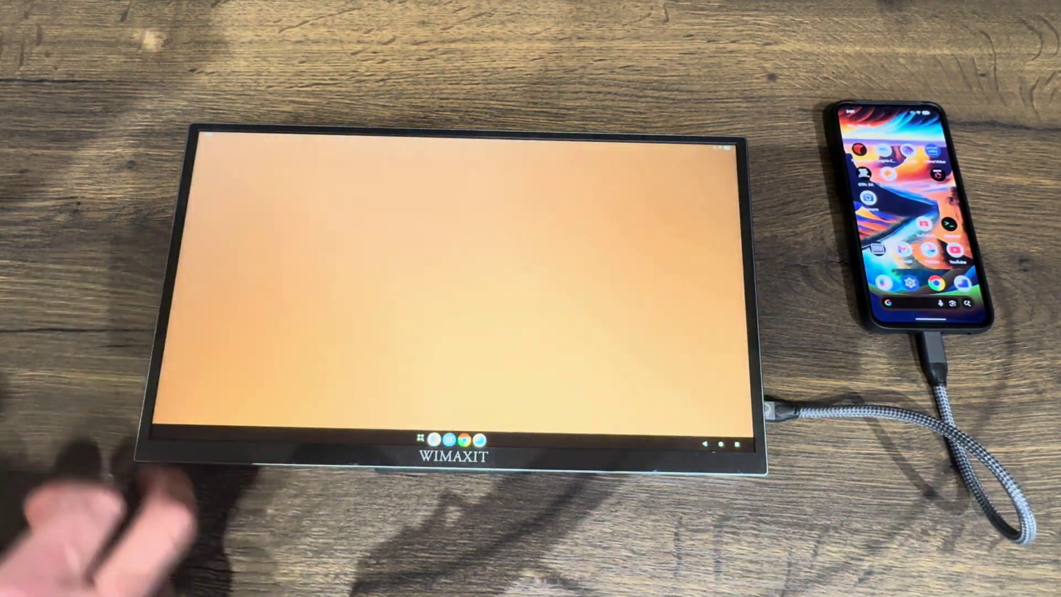
Launch Chrome on the external monitor and maximize its window to fill the screen
{"action": "left_click", "coordinate": [464, 439]}
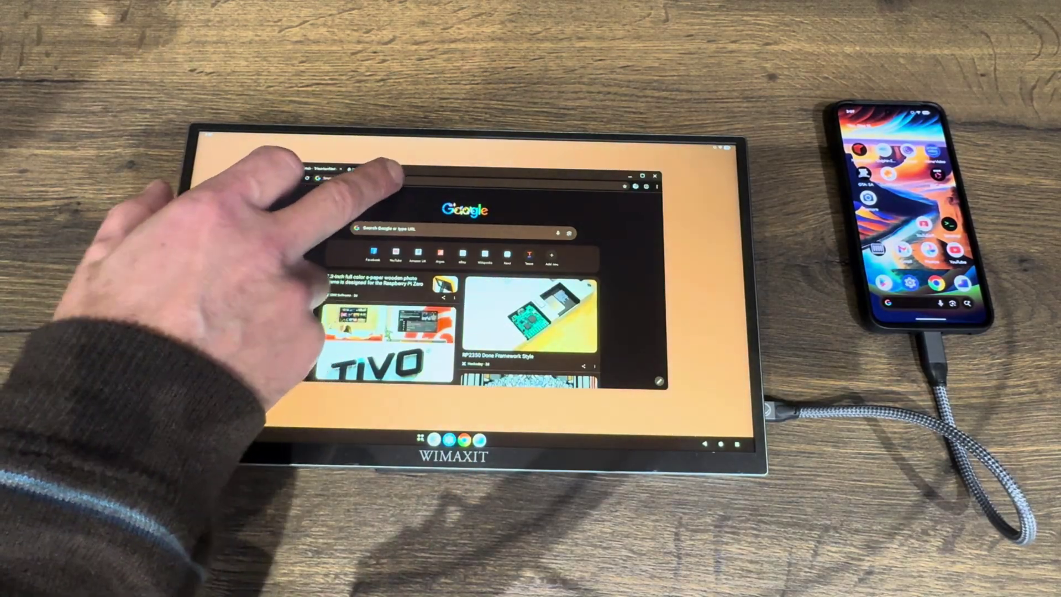
{"action": "left_click_drag", "start_coordinate": [426, 174], "coordinate": [180, 213]}
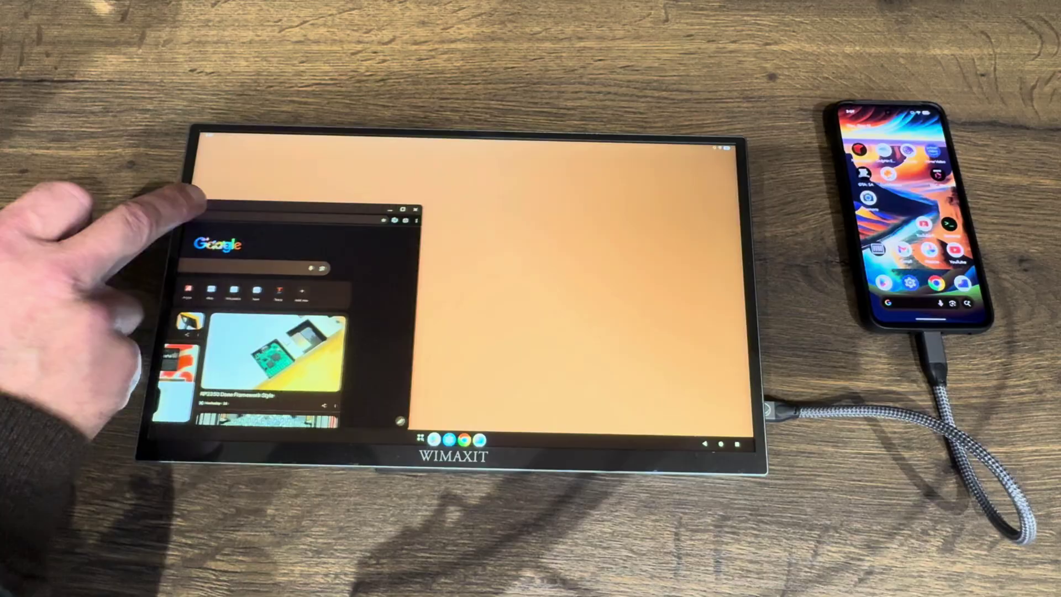
{"action": "left_click_drag", "start_coordinate": [265, 205], "coordinate": [185, 204]}
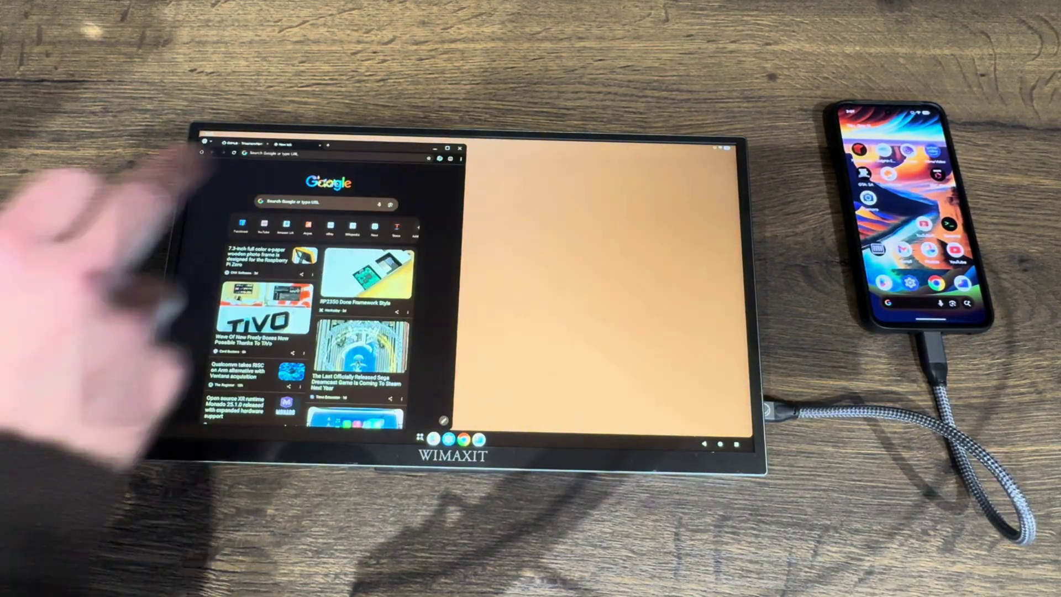
{"action": "left_click_drag", "start_coordinate": [334, 138], "coordinate": [475, 138]}
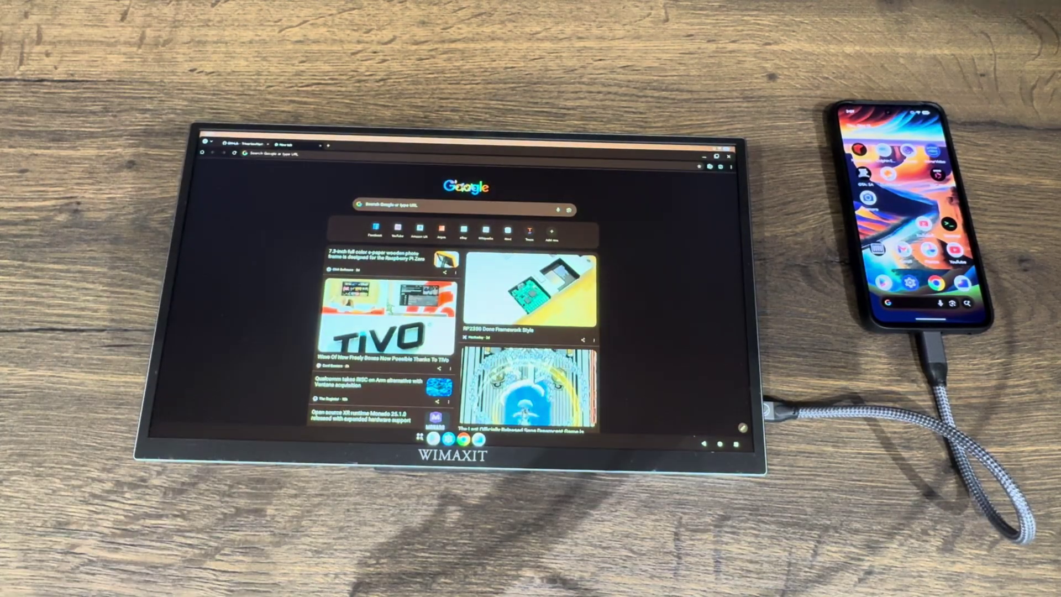
{"action": "left_click_drag", "start_coordinate": [972, 177], "coordinate": [900, 182]}
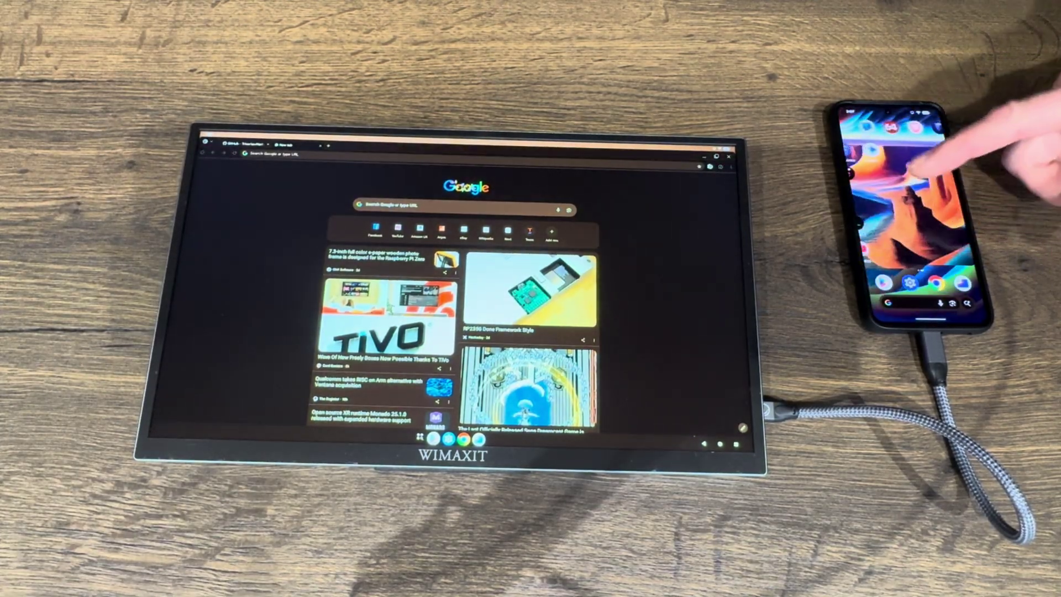
{"action": "left_click_drag", "start_coordinate": [933, 215], "coordinate": [983, 207]}
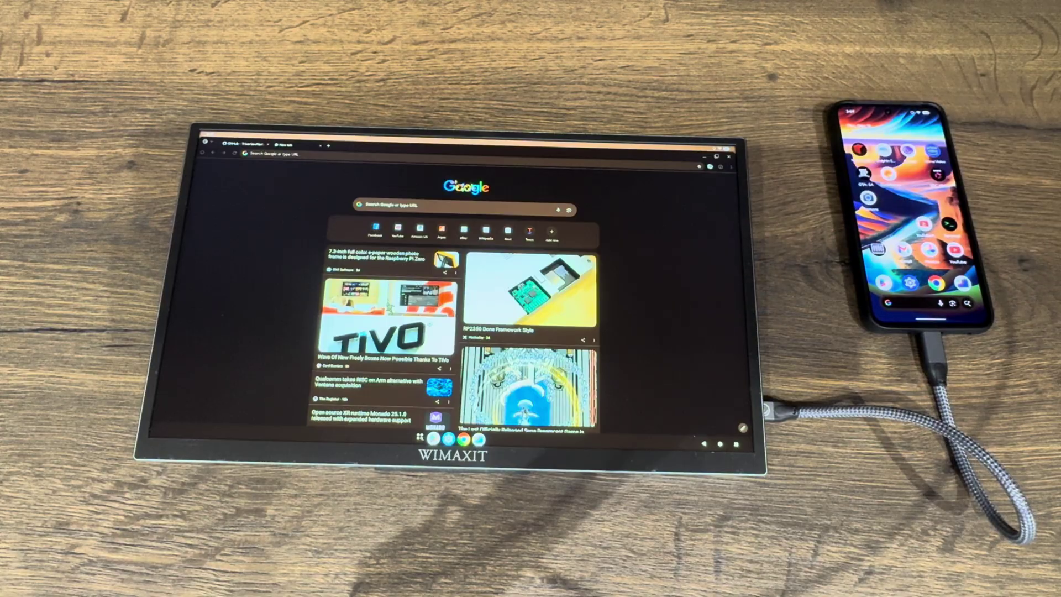